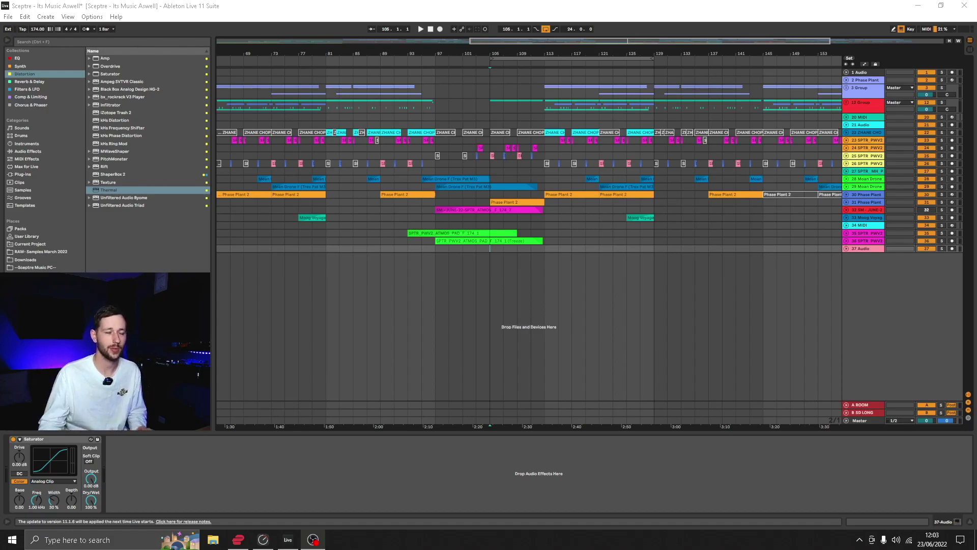
Step: Play the arrangement from bar 105 and unfold the 3 Group track to show its bass layers around bars 107 to 143
left_click(491, 250)
key("space")
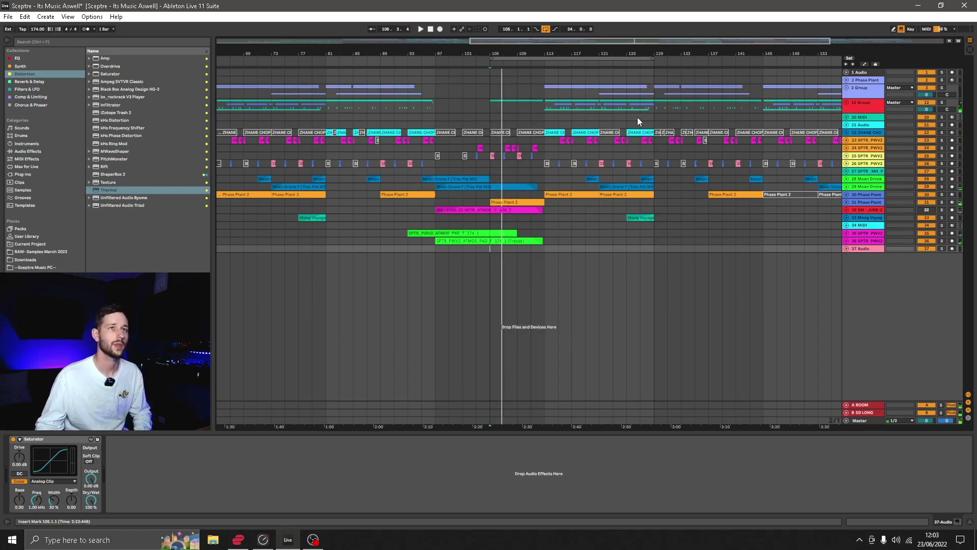
left_click(878, 90)
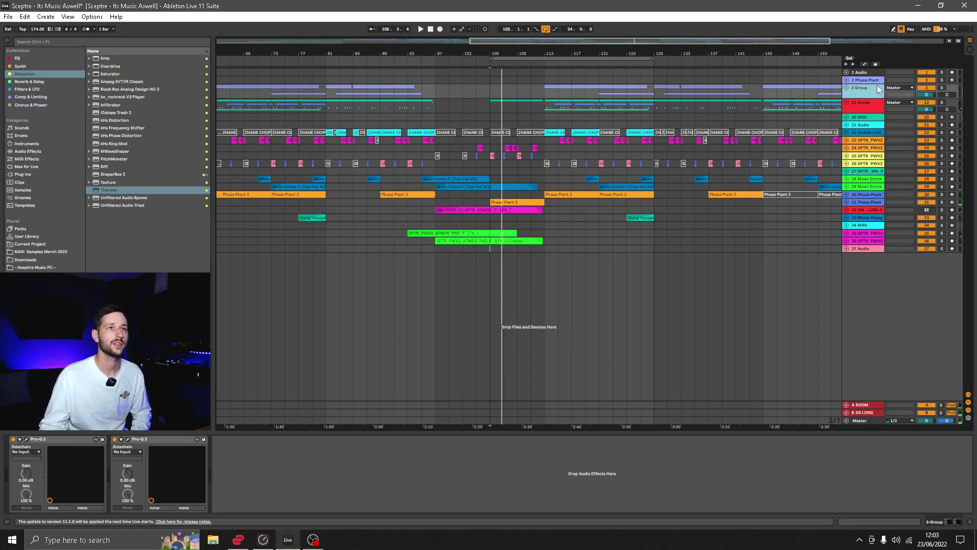
left_click(848, 88)
left_click_drag(573, 55, 406, 55)
left_click(860, 167)
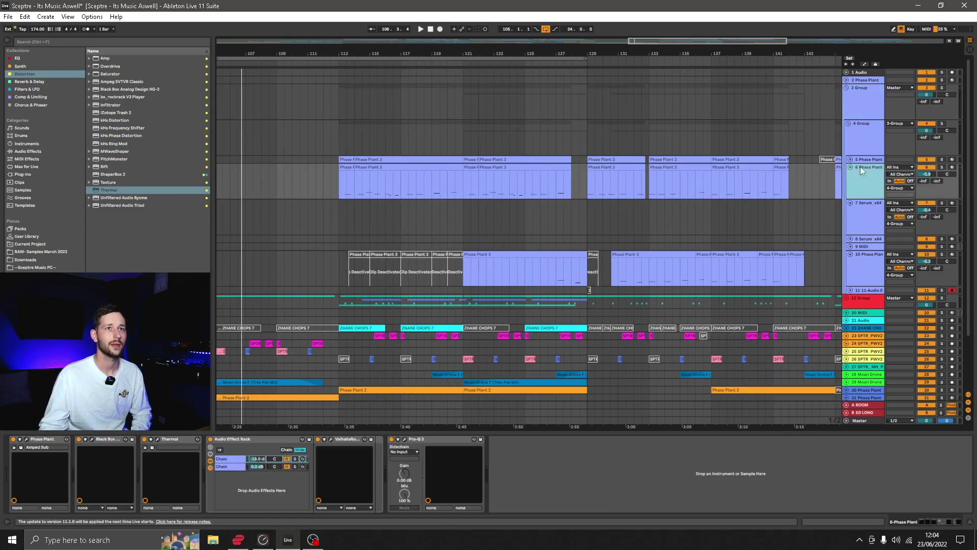
Step: Solo the 4 Group bass tracks and audition them from bar 113
left_click(853, 121)
left_click(943, 123)
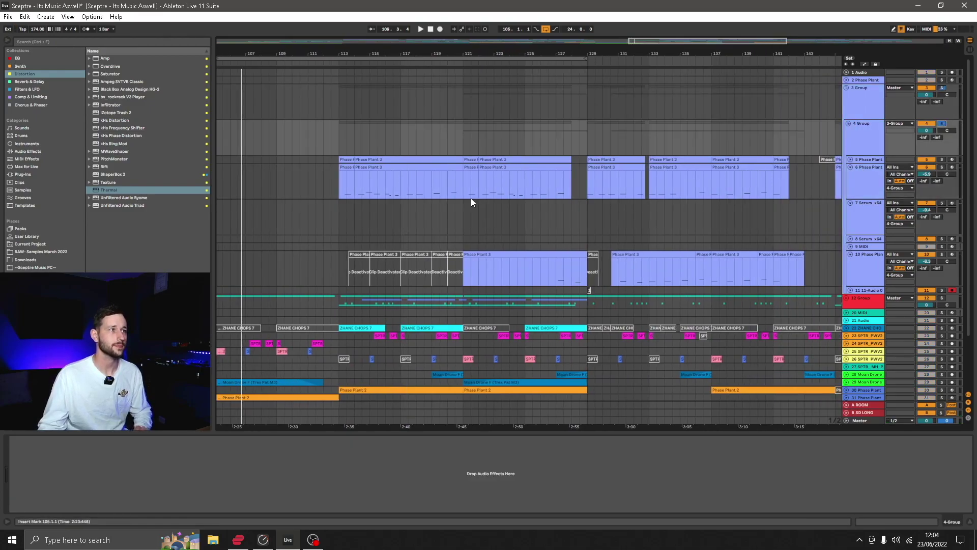
left_click(341, 224)
key("space")
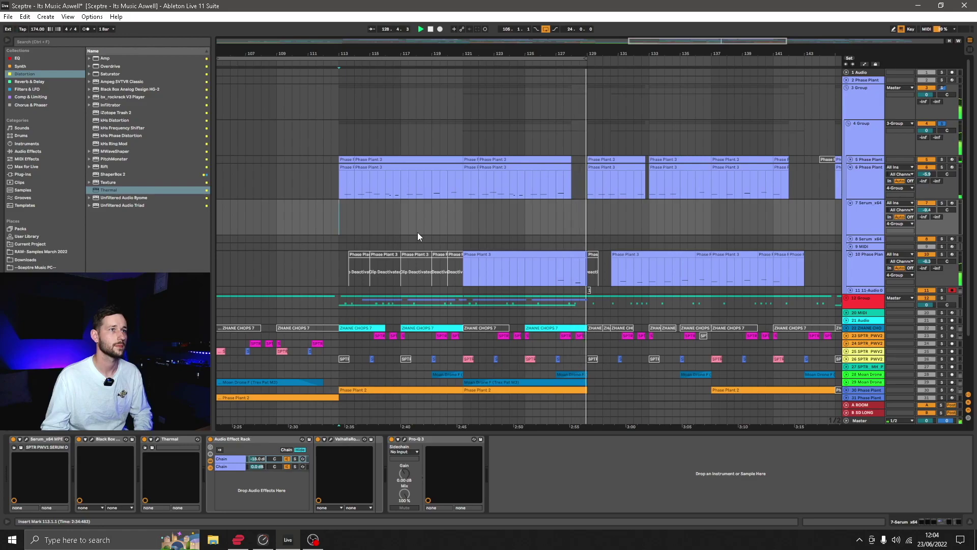
key("space")
Step: Solo and unfold the 5 Phase Plant track, and inspect its Amped Sub patch in the Phase Plant editor
left_click(943, 165)
key("Right")
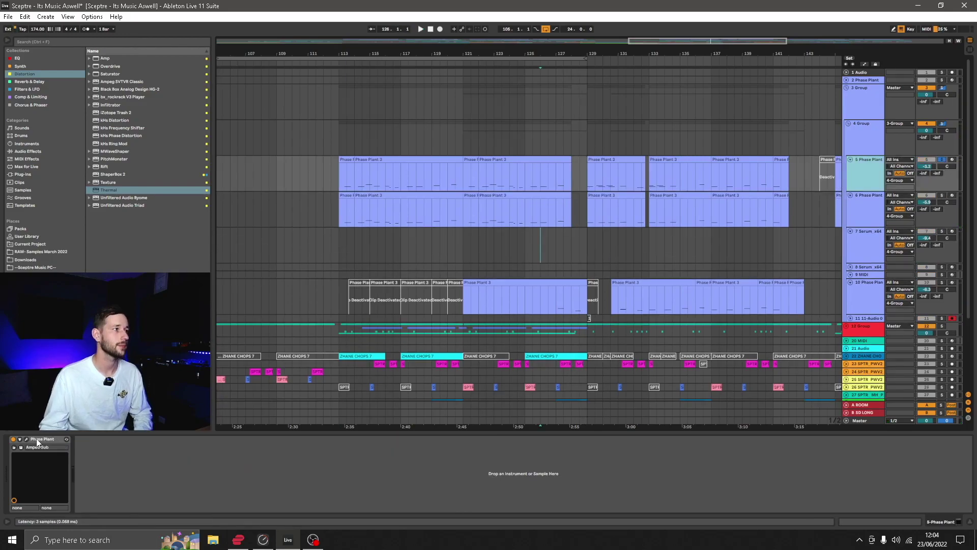
left_click(26, 439)
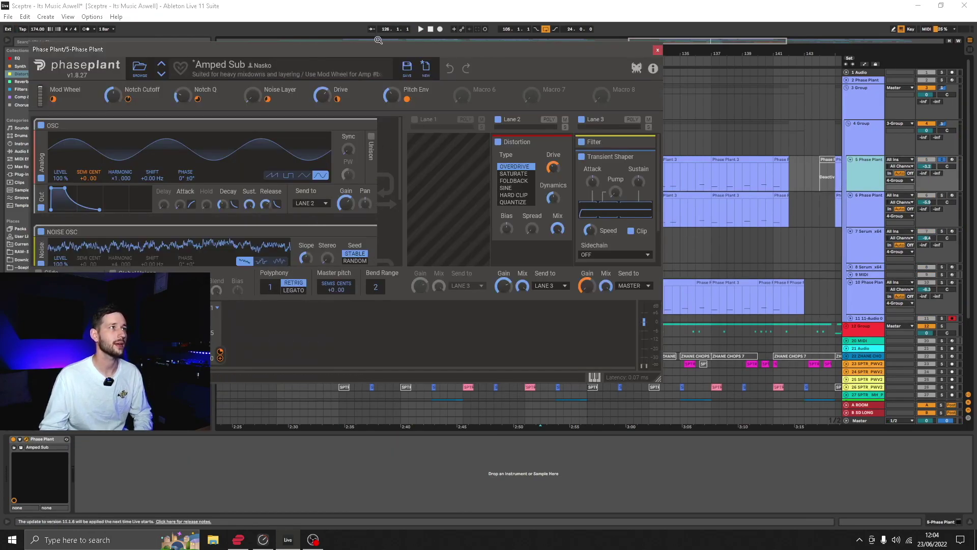
key("ctrl+alt+b")
left_click_drag(371, 48, 480, 46)
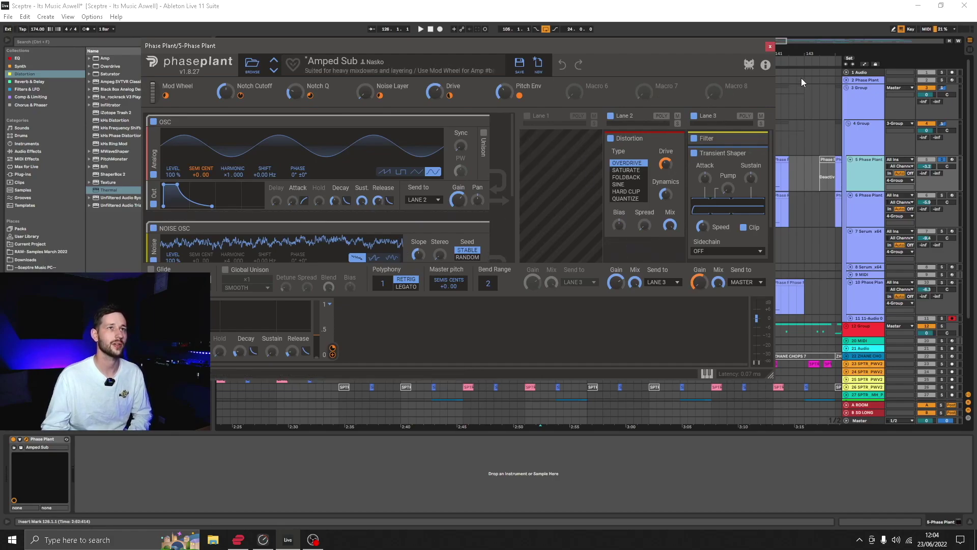
left_click(771, 47)
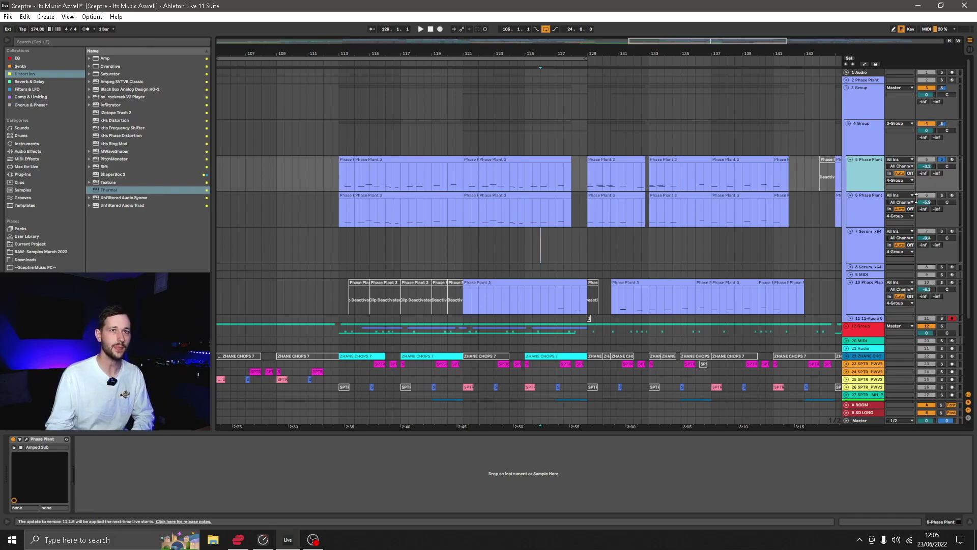
Step: Play the soloed sub track from bar 113 and examine the oscillators of its Amped Sub patch, including the noise oscillator
left_click(341, 182)
key("space")
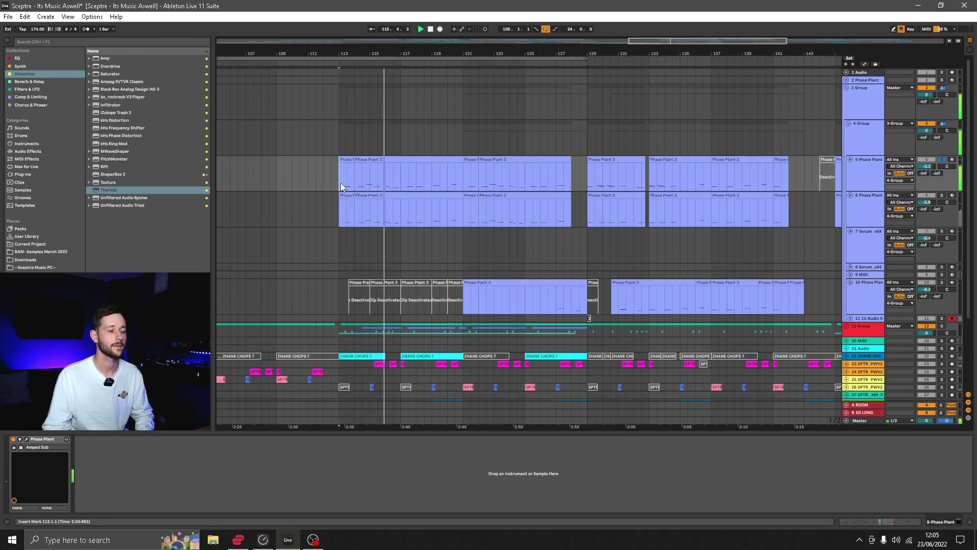
left_click(26, 439)
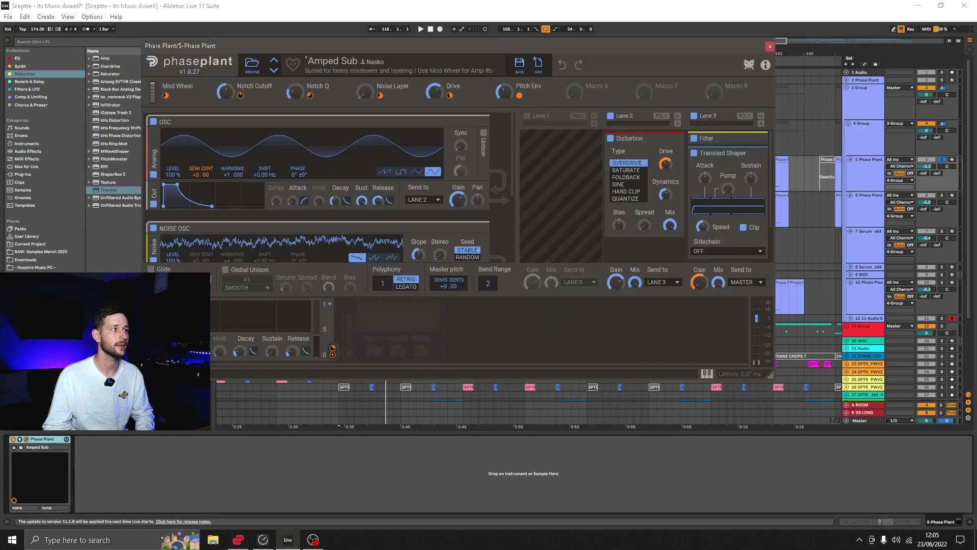
scroll(204, 262, "down", 3)
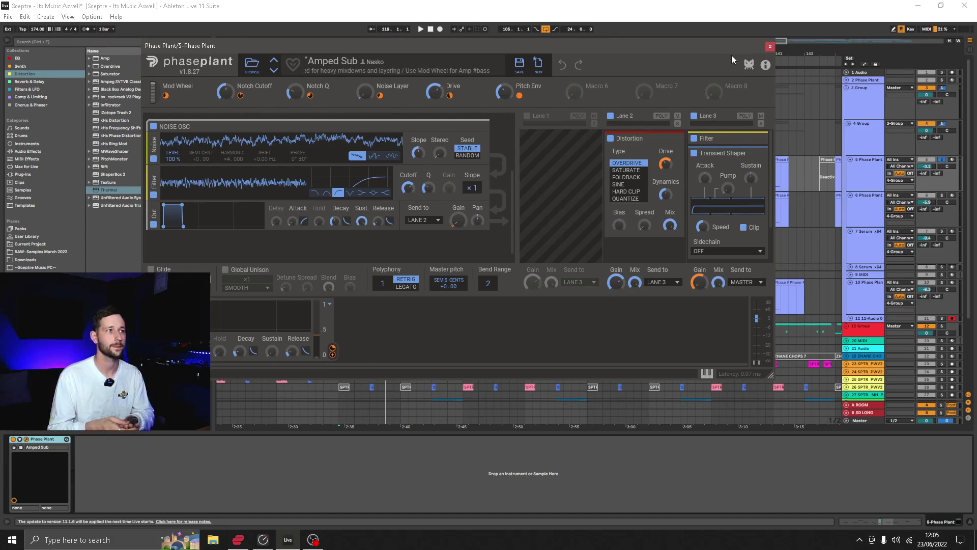
left_click(771, 46)
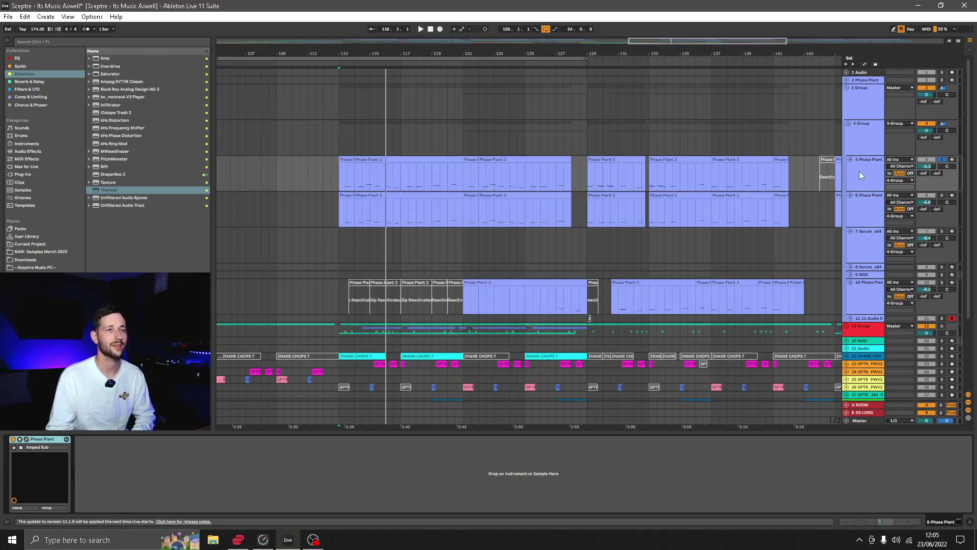
Step: Solo the 6 Phase Plant track, audition it from bar 113 and open its Pro-Q 3 equalizer clear of the browser
left_click(871, 205)
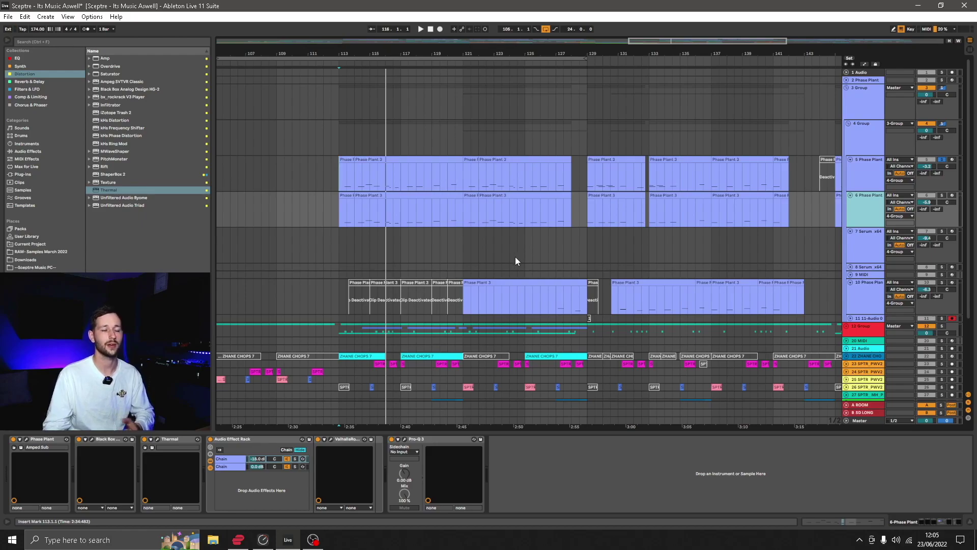
left_click(942, 195)
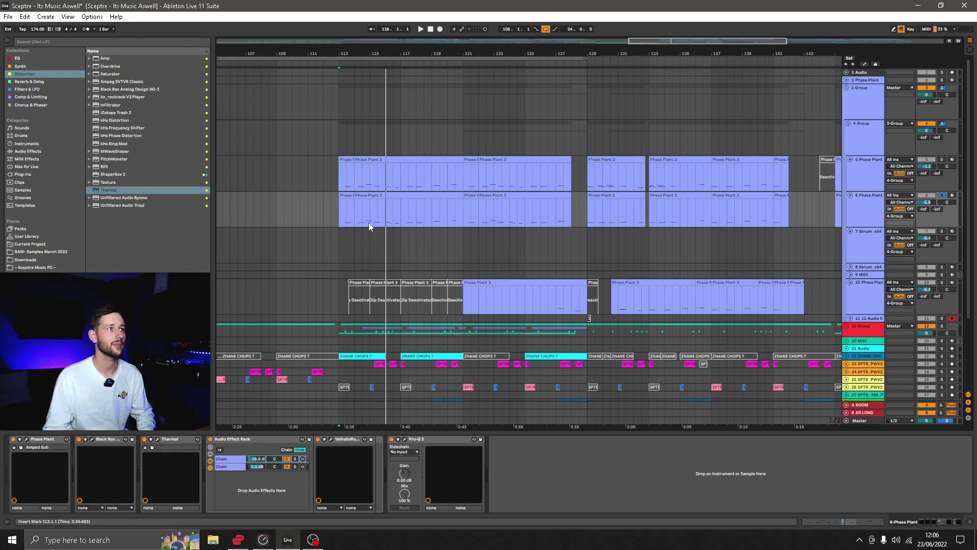
key("space")
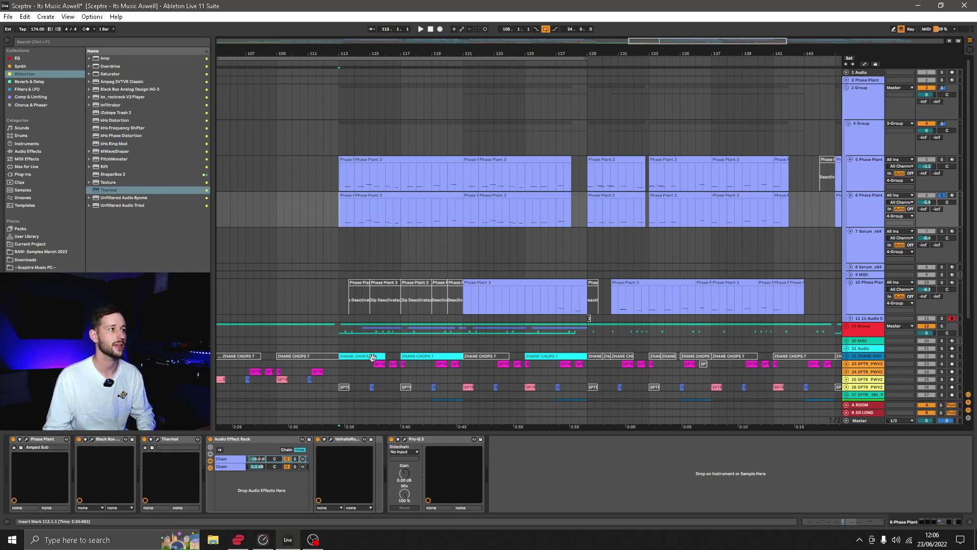
key("space")
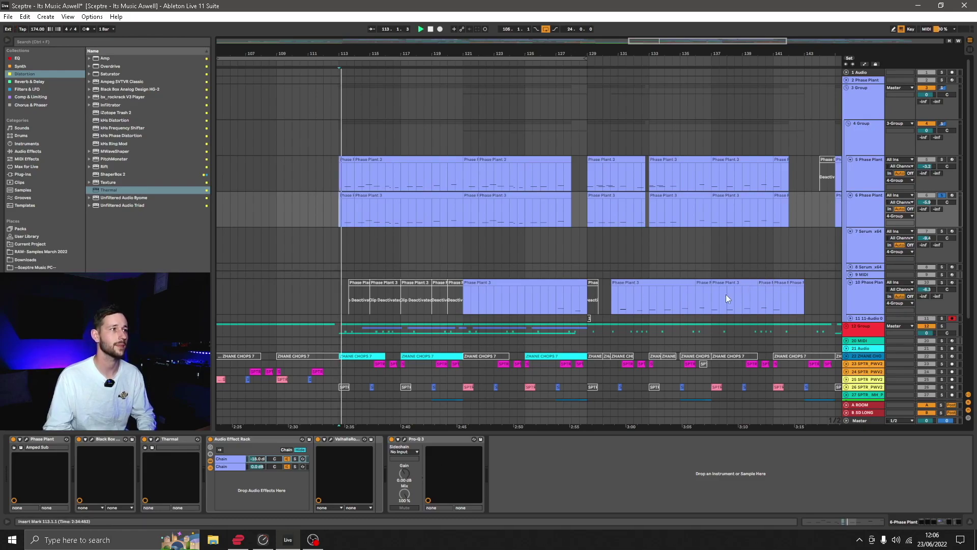
left_click(405, 440)
key("space")
left_click_drag(319, 78, 645, 80)
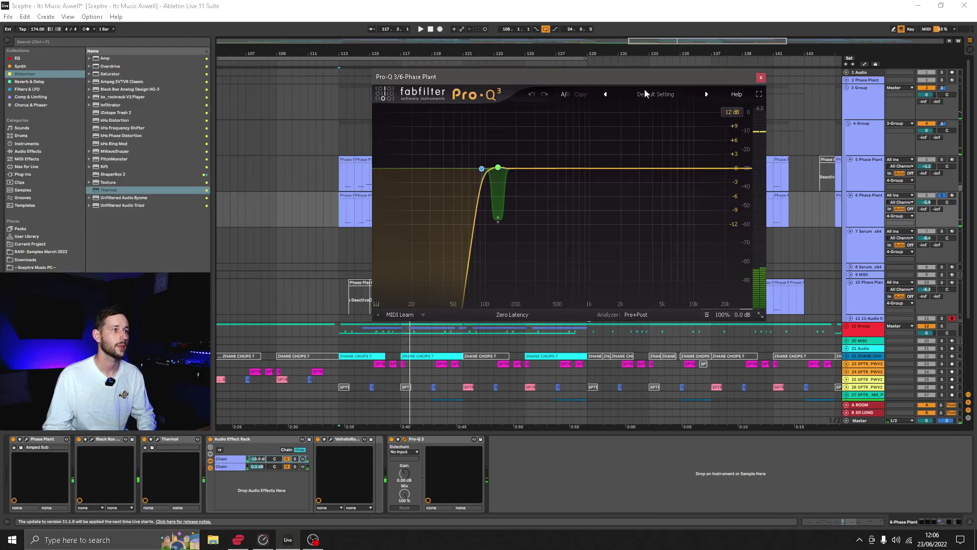
Step: Bypass Pro-Q 3, the Audio Effect Rack, Thermal and Black Box on the 6 Phase Plant track, and play the dry sound
left_click(393, 439)
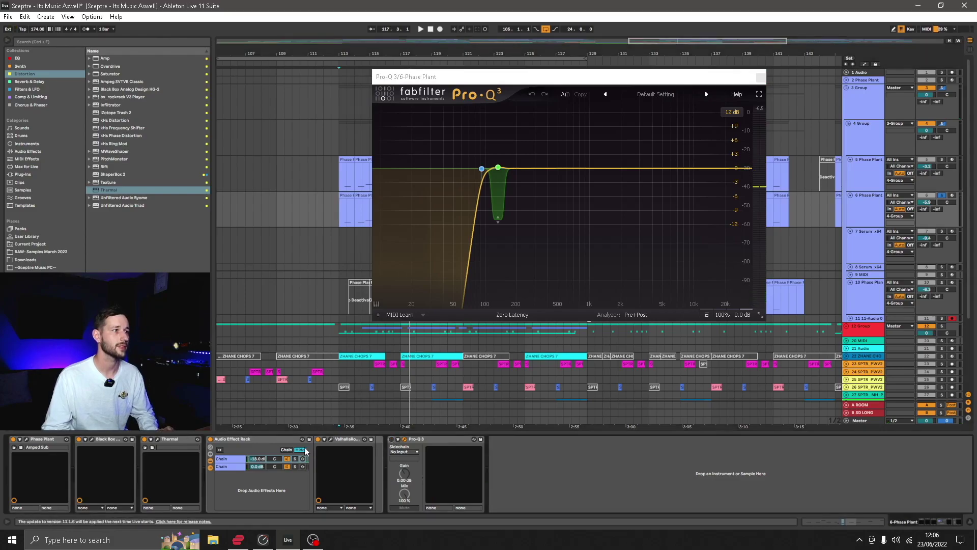
left_click(211, 439)
left_click(145, 439)
left_click(79, 439)
key("space")
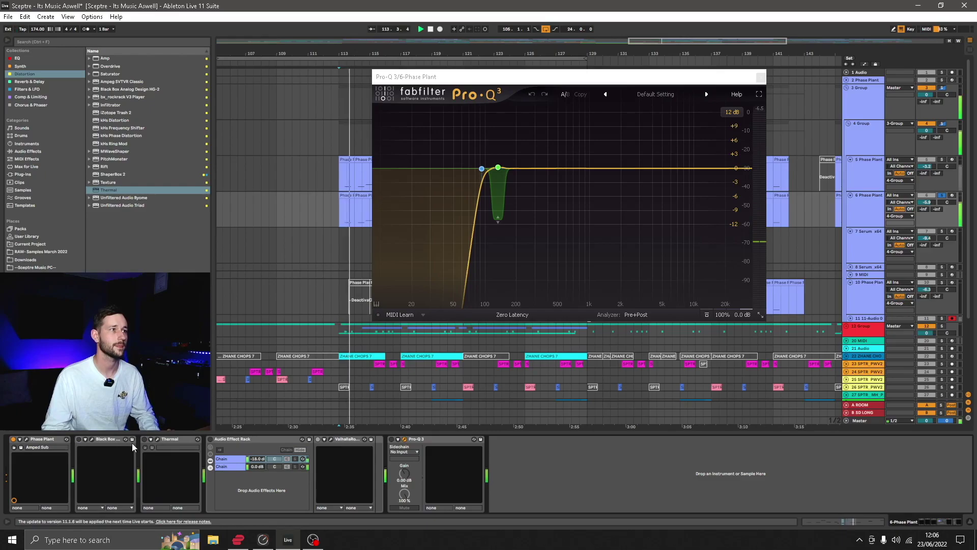
Step: Turn Black Box HG-2 back on for the 6 Phase Plant track and lower its Pentode amount
left_click(79, 439)
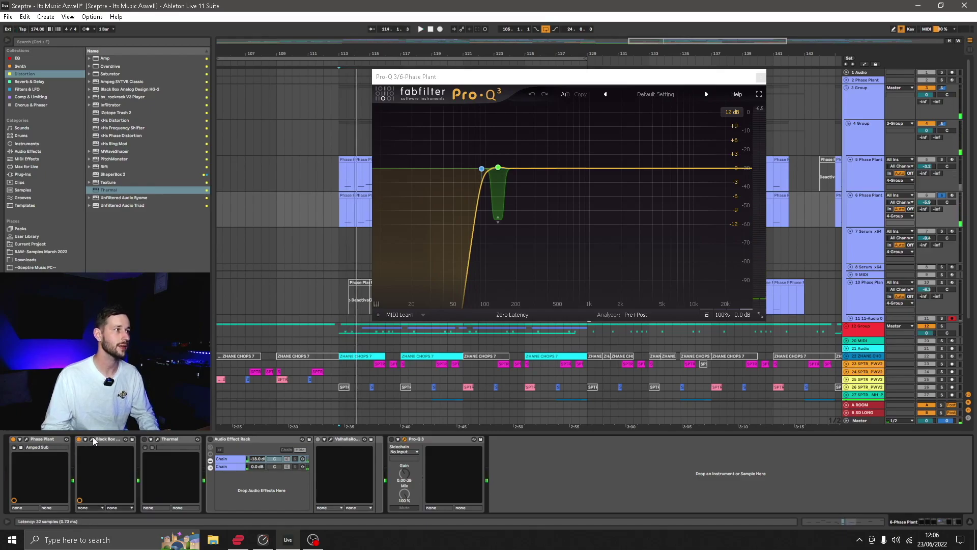
left_click(92, 439)
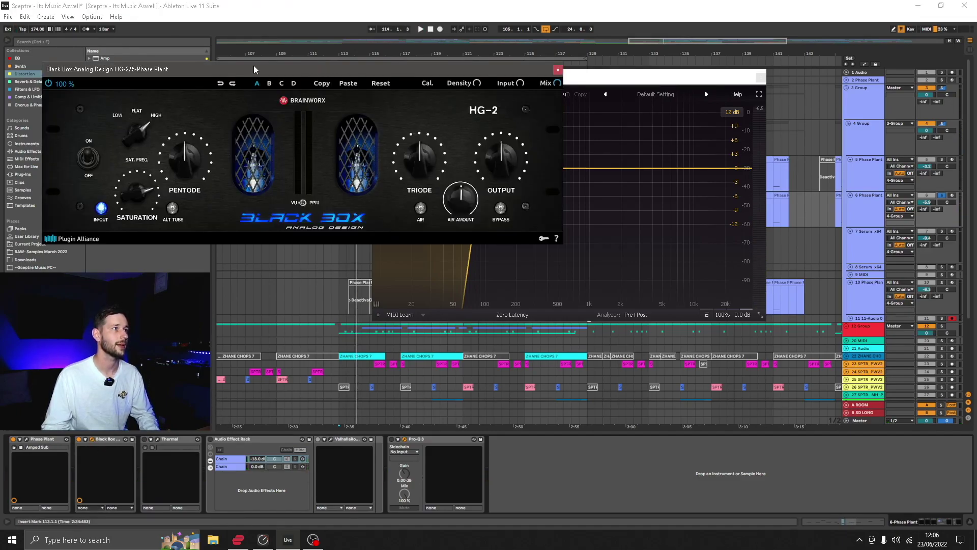
left_click_drag(254, 65, 348, 79)
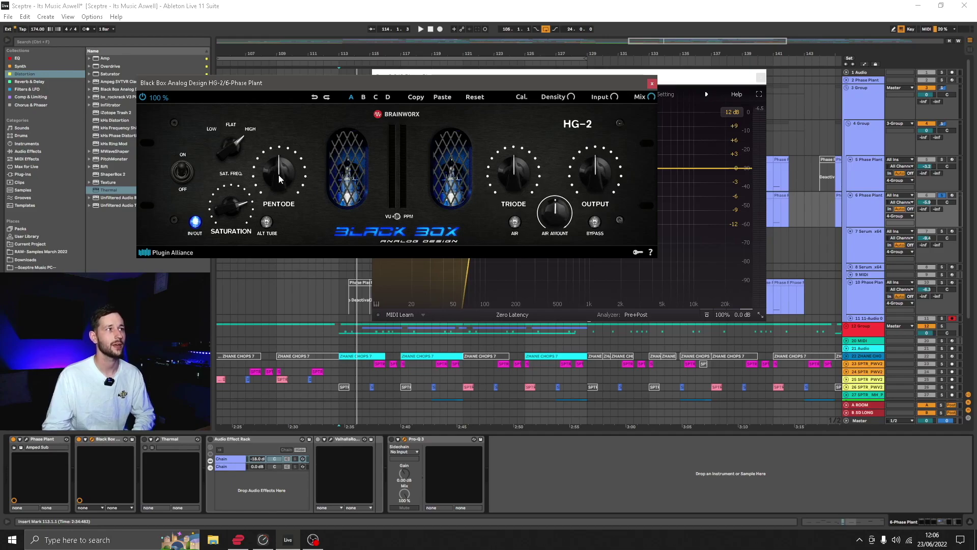
left_click_drag(276, 163, 270, 306)
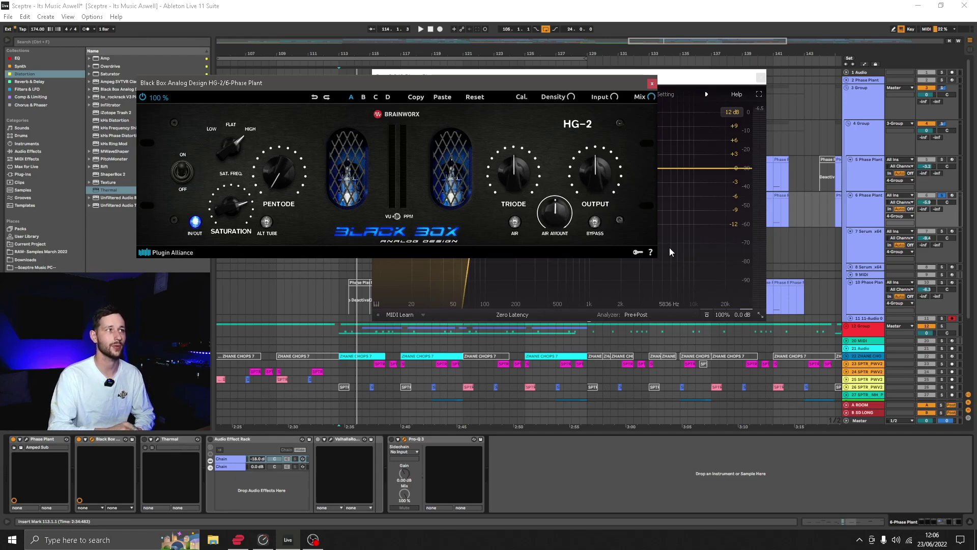
Step: Turn Thermal back on and examine the distortion settings of its Stage 1 and Stage 2 in the detailed view
left_click(145, 439)
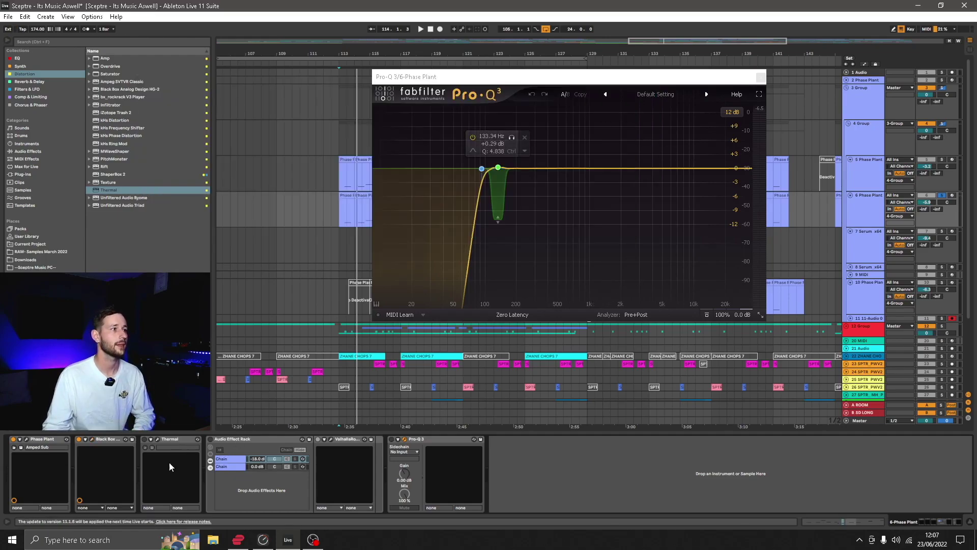
left_click(158, 439)
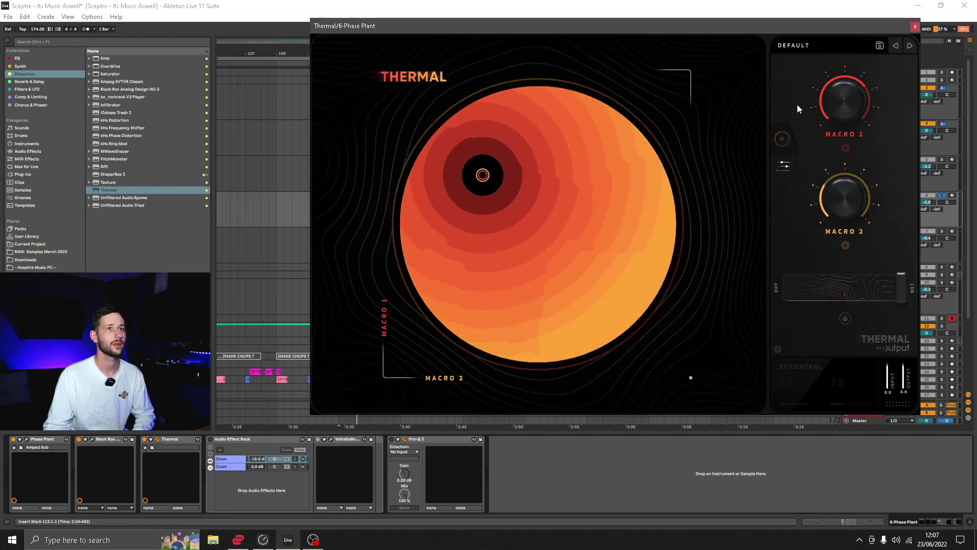
left_click(784, 168)
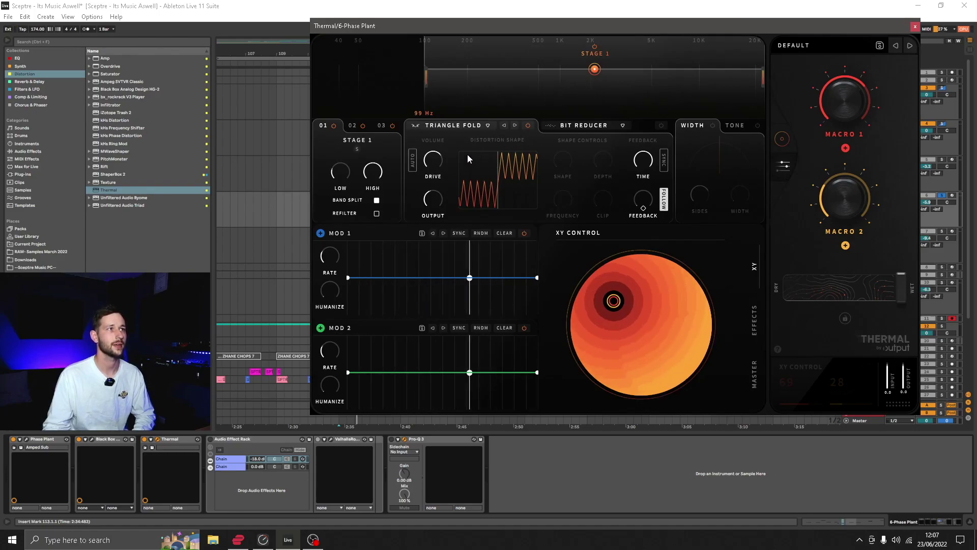
left_click(353, 126)
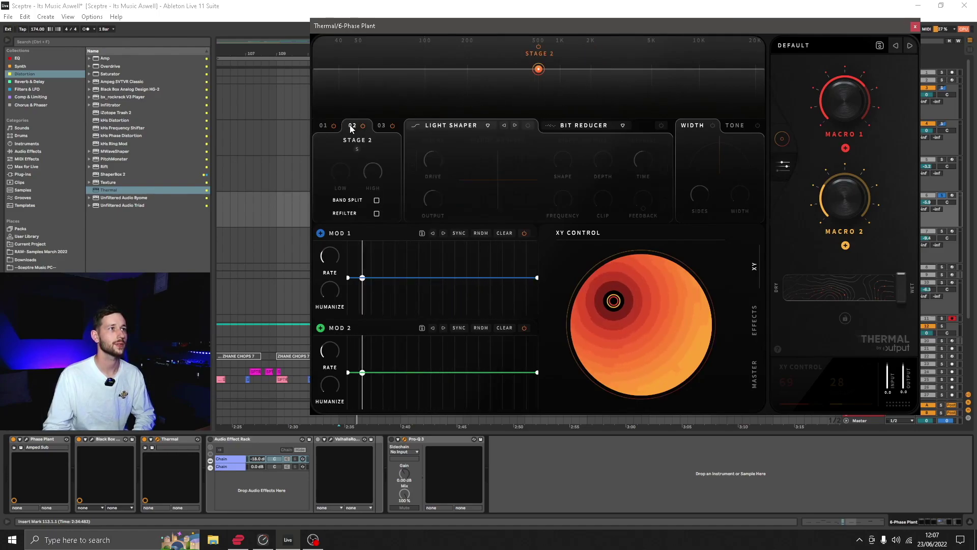
left_click(324, 126)
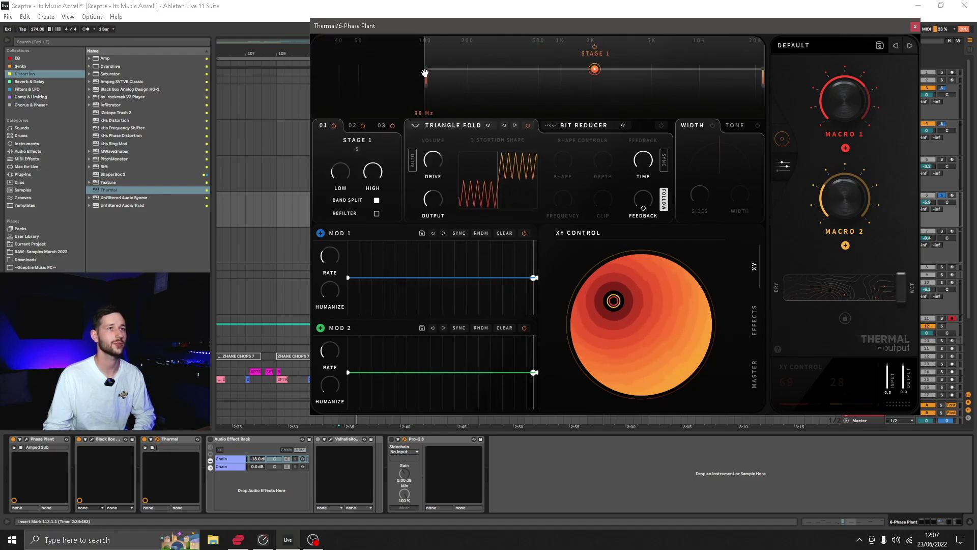
left_click(289, 376)
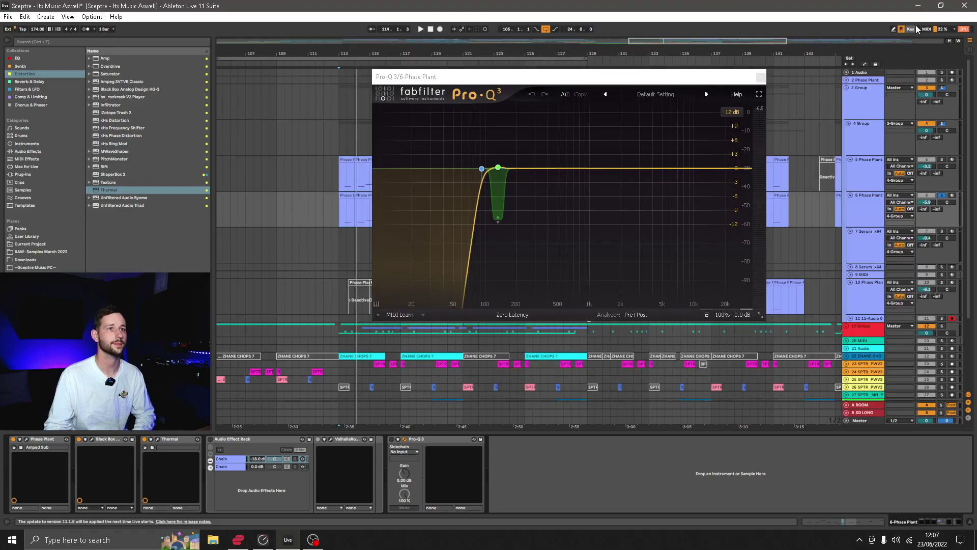
Step: Audition the track with its distortion plugins, and replay it with the Audio Effect Rack turned back on
key("space")
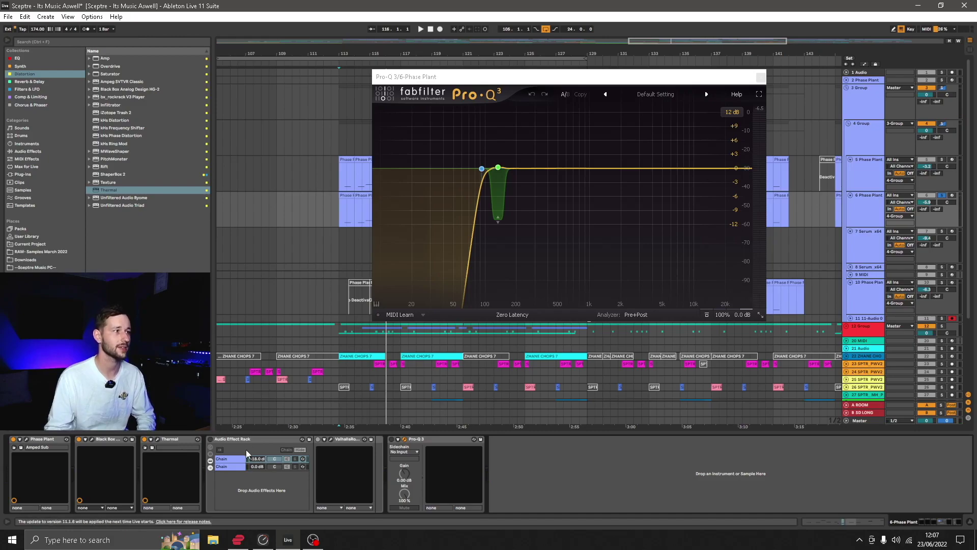
left_click(210, 439)
key("space")
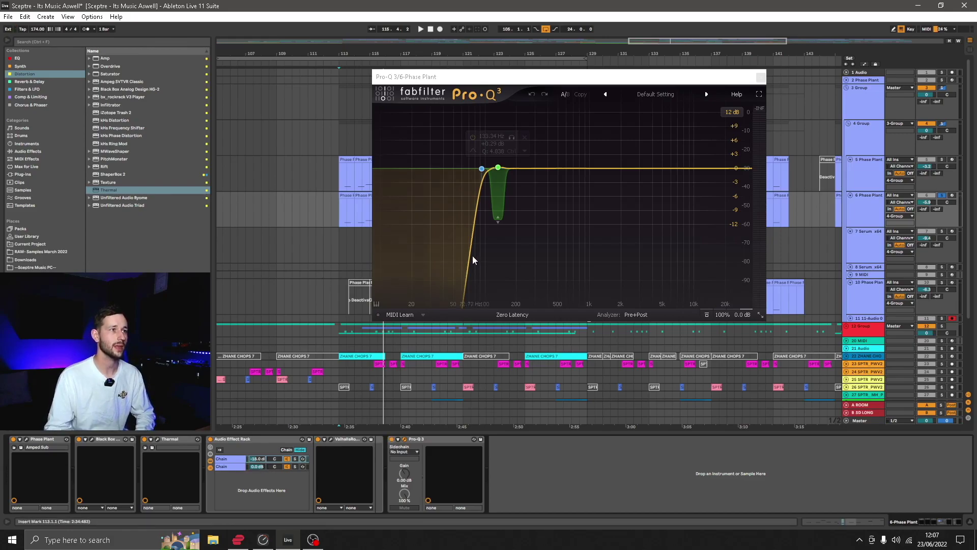
Step: Examine the low-cut band and the dynamic band next to it in the Pro-Q 3 equalizer
mouse_move(434, 249)
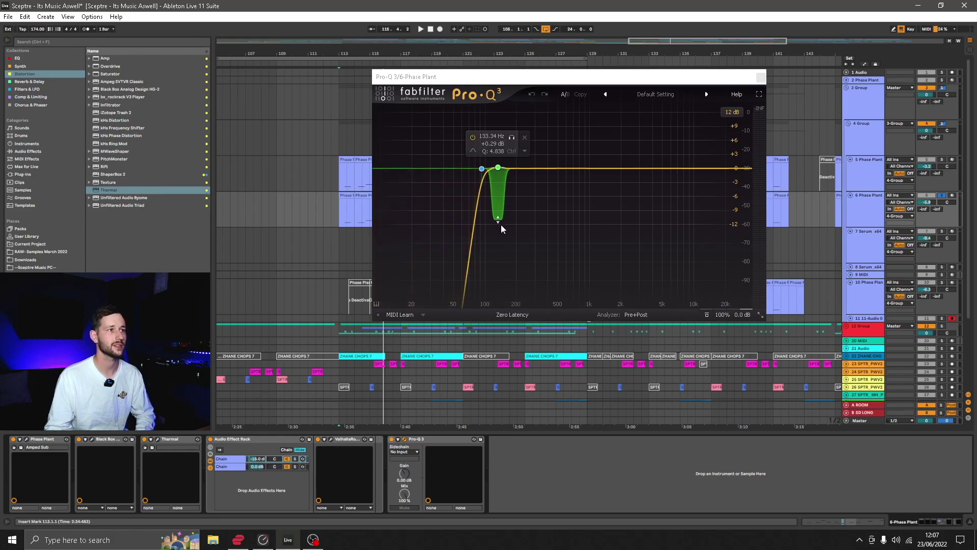
left_click(457, 282)
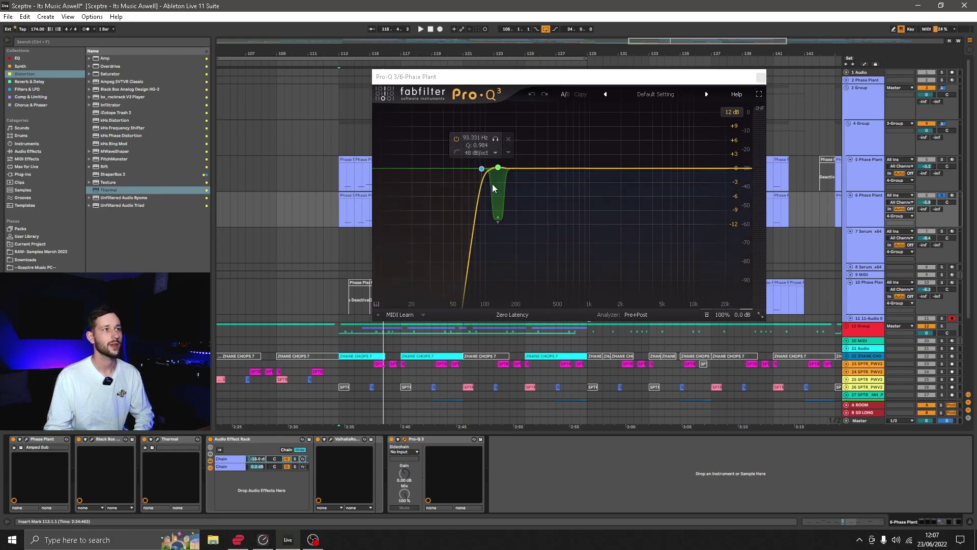
mouse_move(501, 189)
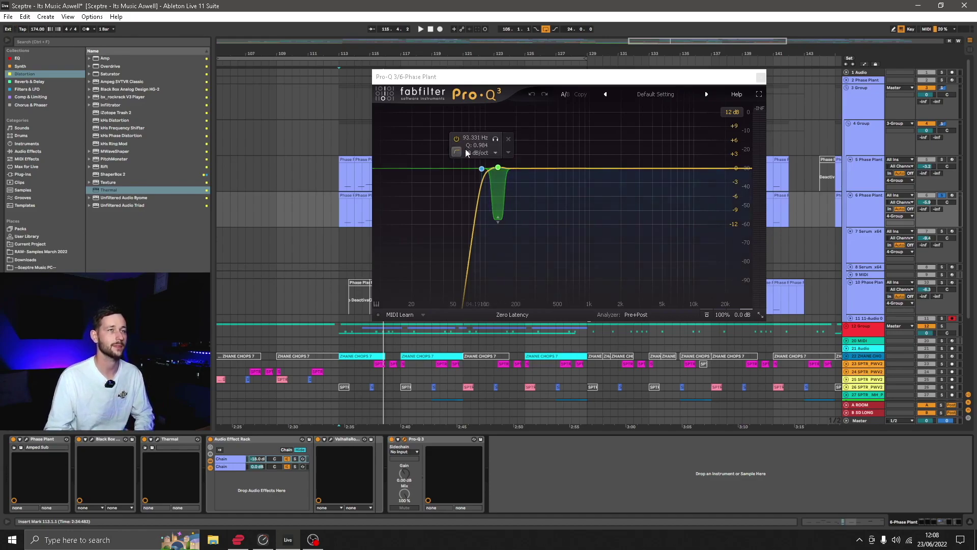
Step: Close the equalizer, solo the 10 Phase Plant track and audition it from bar 127
left_click(761, 78)
left_click(761, 78)
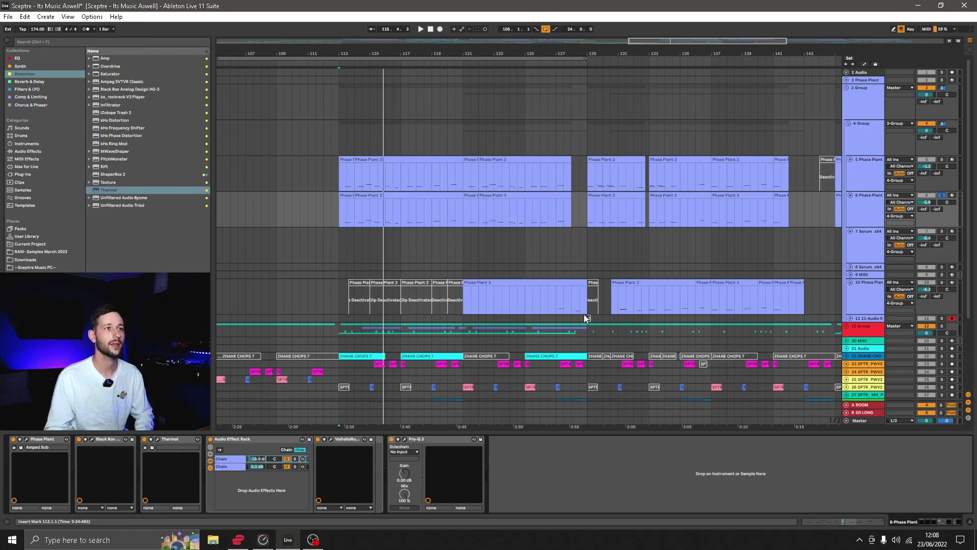
left_click(557, 304)
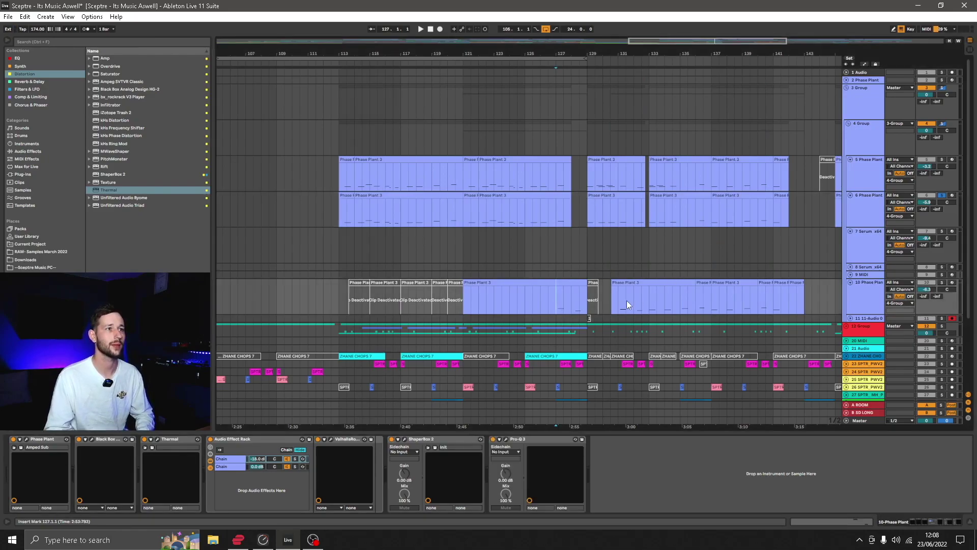
left_click(942, 283)
key("space")
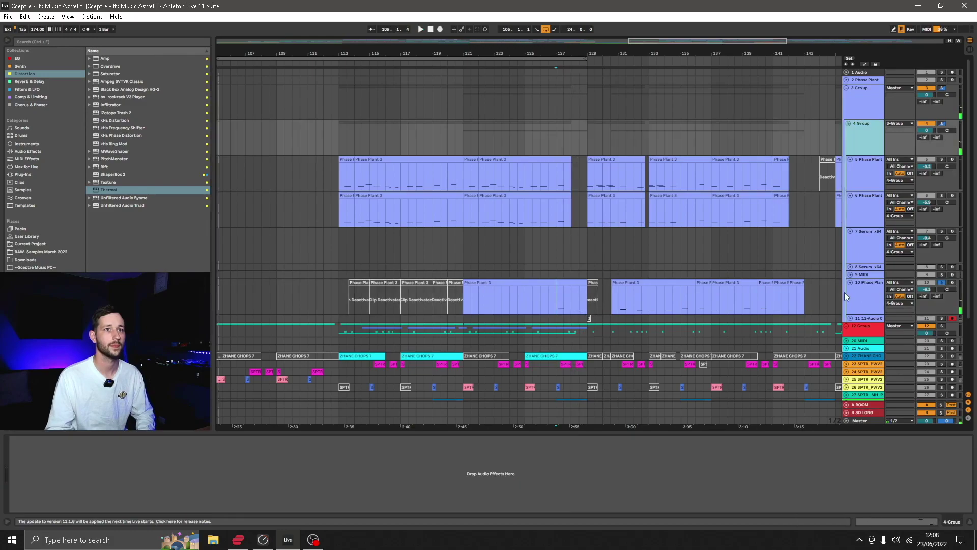
Step: Examine the noise band, filter and envelope settings of ShaperBox 2 on the 10 Phase Plant track
left_click(863, 291)
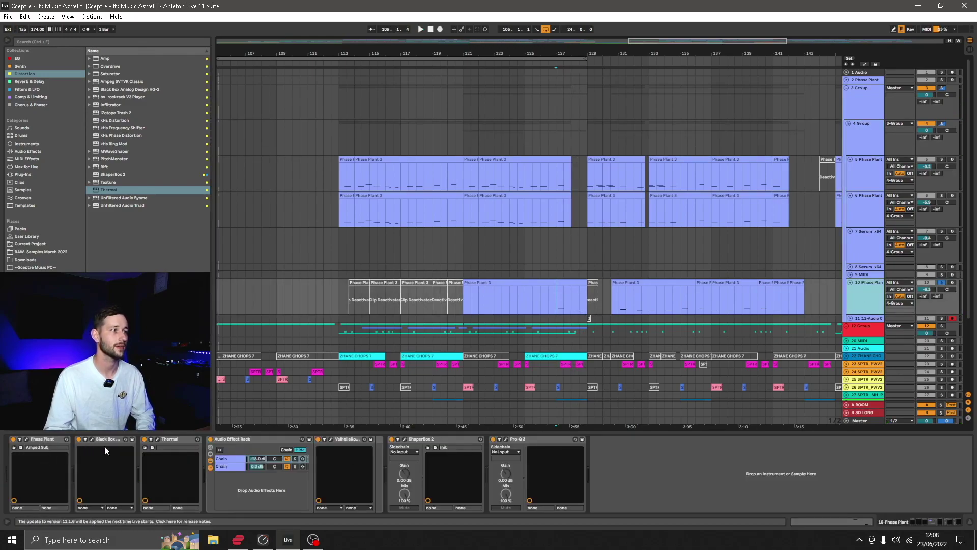
left_click(405, 440)
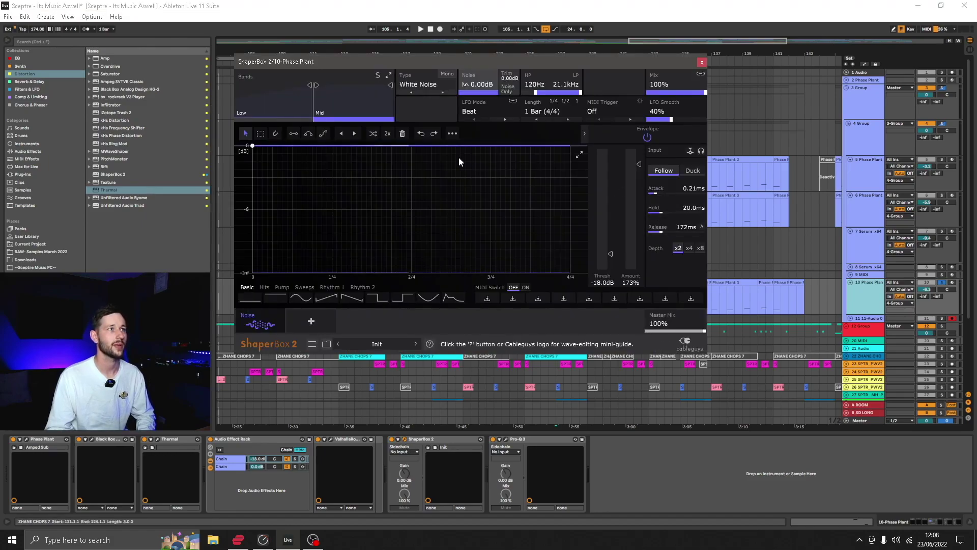
mouse_move(316, 113)
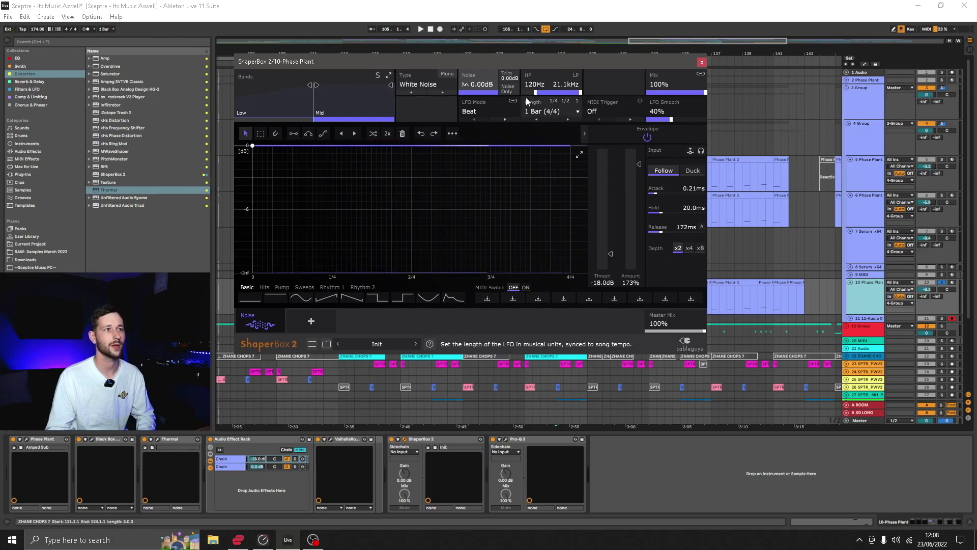
key("space")
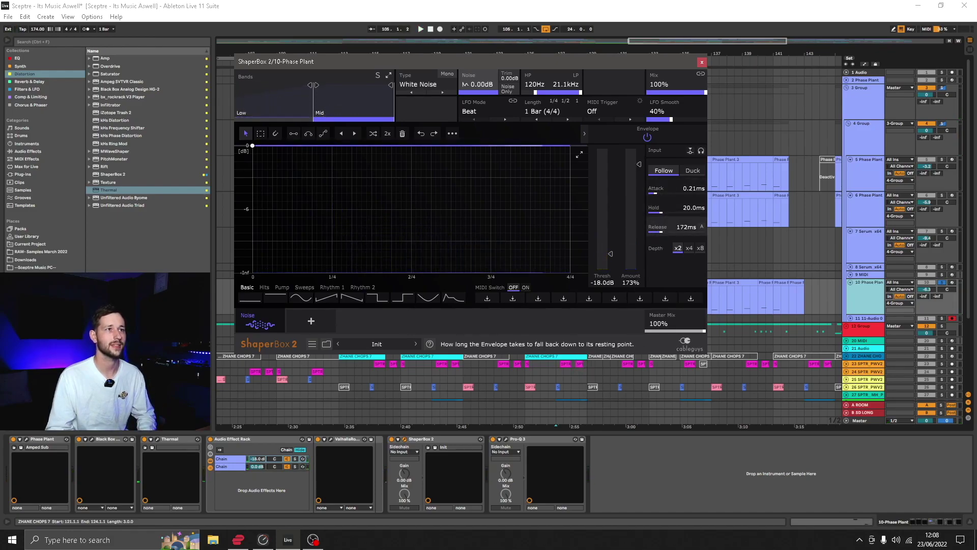
Step: Set the ShaperBox 2 noise envelope's release to 10.0 ms, attack to 0.010 ms and hold to 0.0 ms during playback
left_click_drag(667, 228, 612, 228)
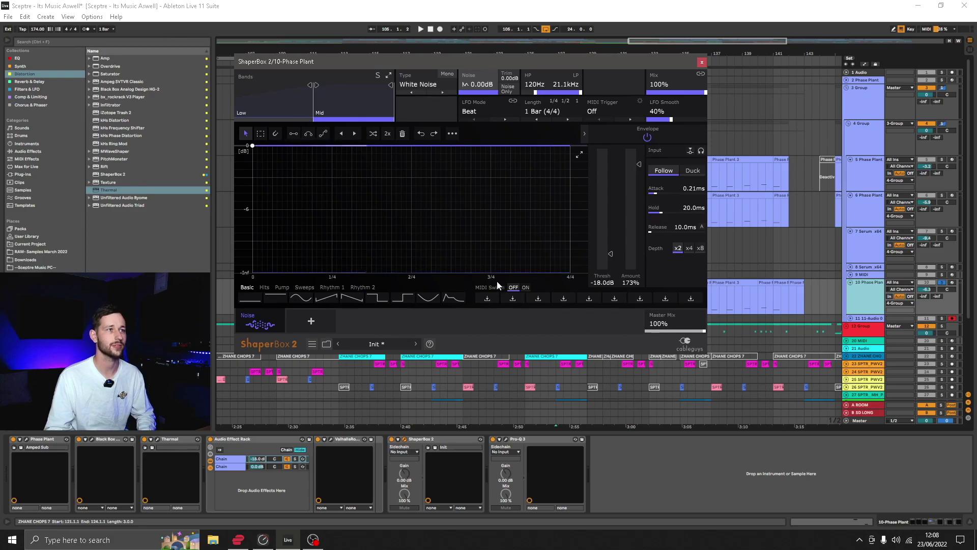
key("space")
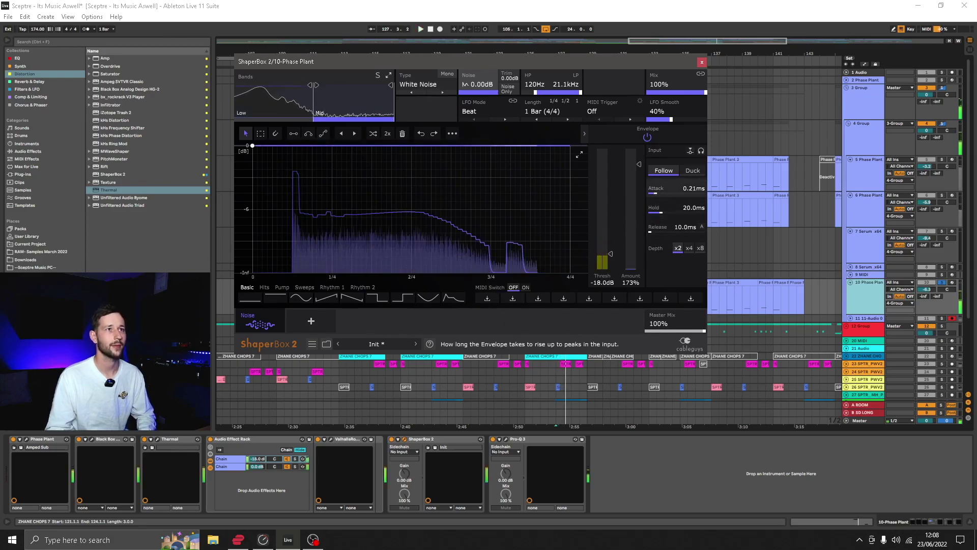
left_click_drag(662, 189, 611, 189)
left_click_drag(661, 207, 610, 208)
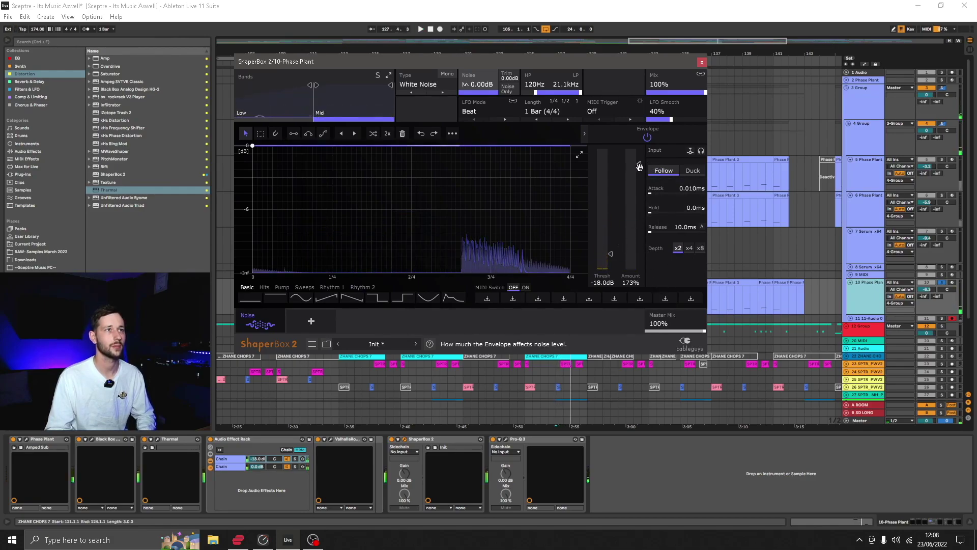
Step: Raise the noise envelope's amount to 400% with x4 depth and set its threshold to -13.3 dB
left_click_drag(640, 167, 639, 147)
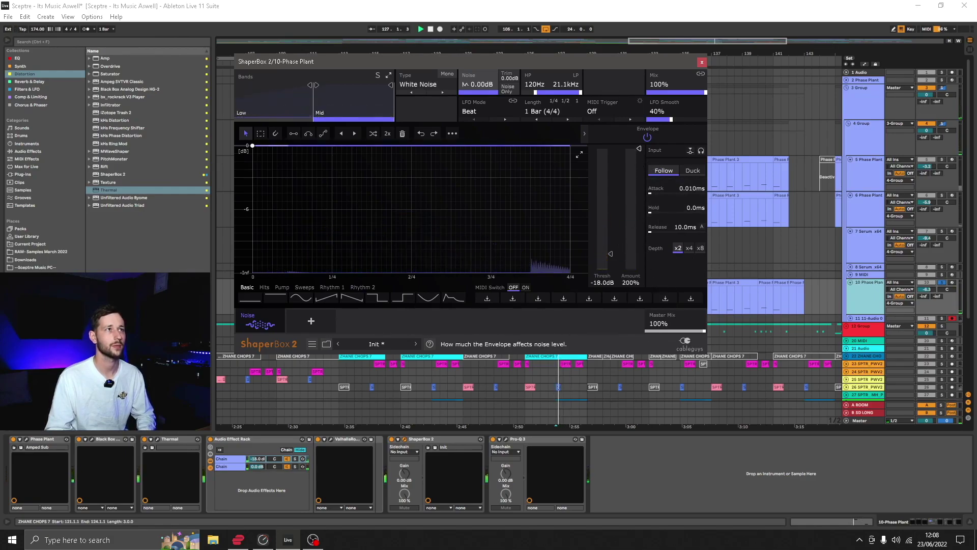
left_click(688, 247)
left_click_drag(610, 253, 612, 241)
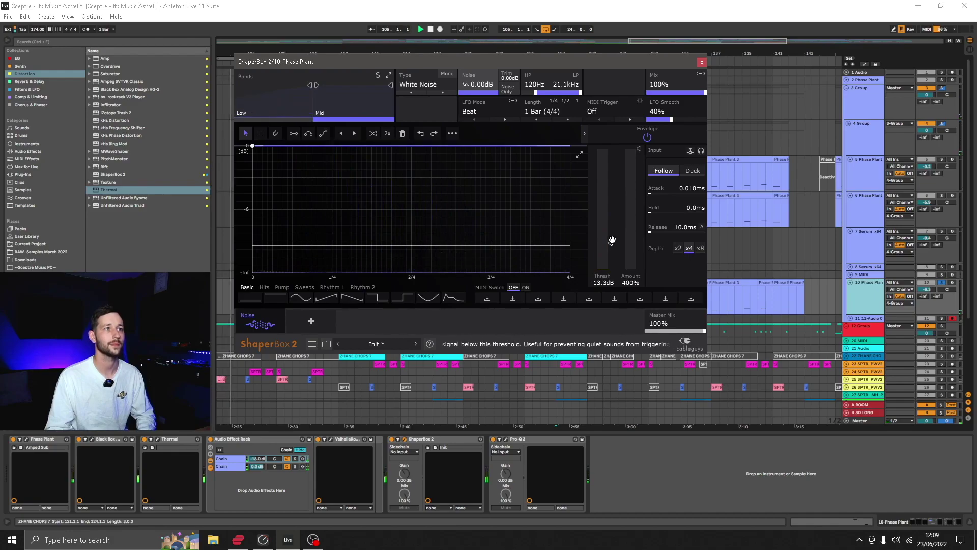
Step: Unsolo the 10 Phase Plant track, close ShaperBox 2 and examine the low-cut band in 3 Group's first Pro-Q 3
left_click(942, 281)
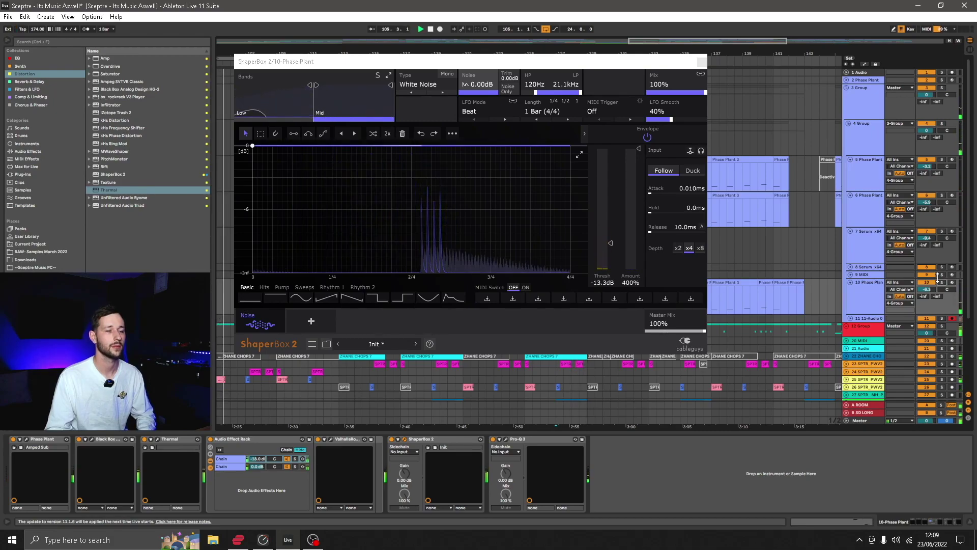
left_click_drag(651, 230, 655, 193)
left_click(872, 131)
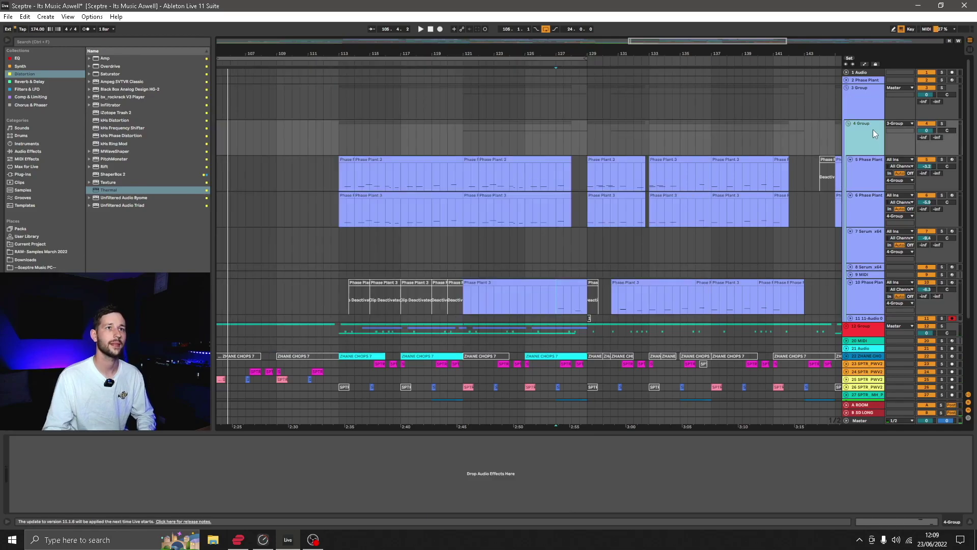
left_click(857, 91)
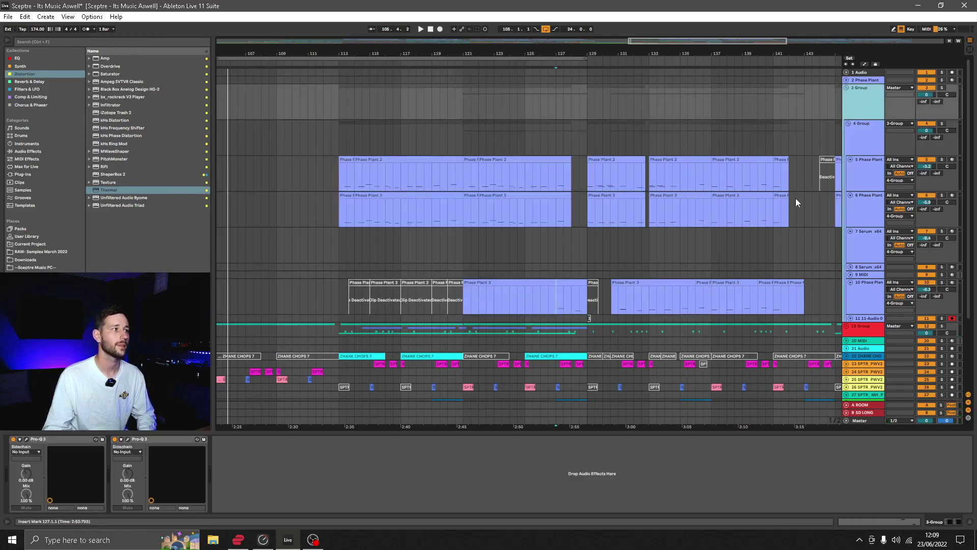
left_click(26, 439)
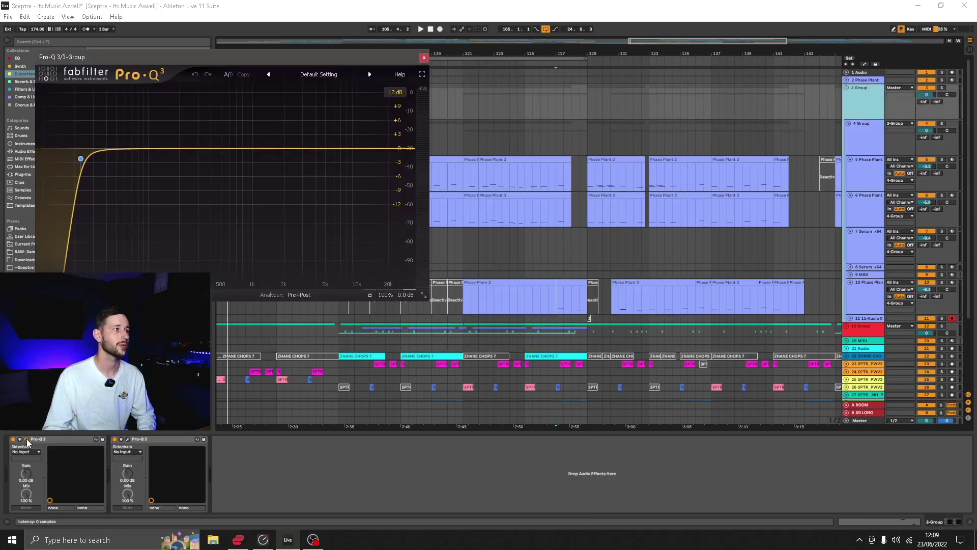
mouse_move(67, 169)
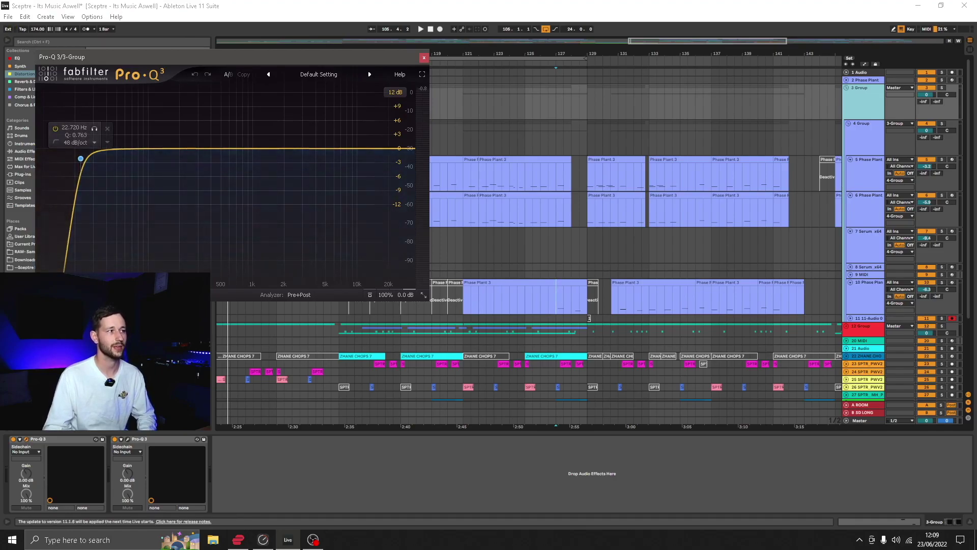
Step: Examine the deep midrange cut in 3 Group's second Pro-Q 3 while playing from bars 121 and 127, and close the equalizers
left_click(128, 440)
mouse_move(256, 203)
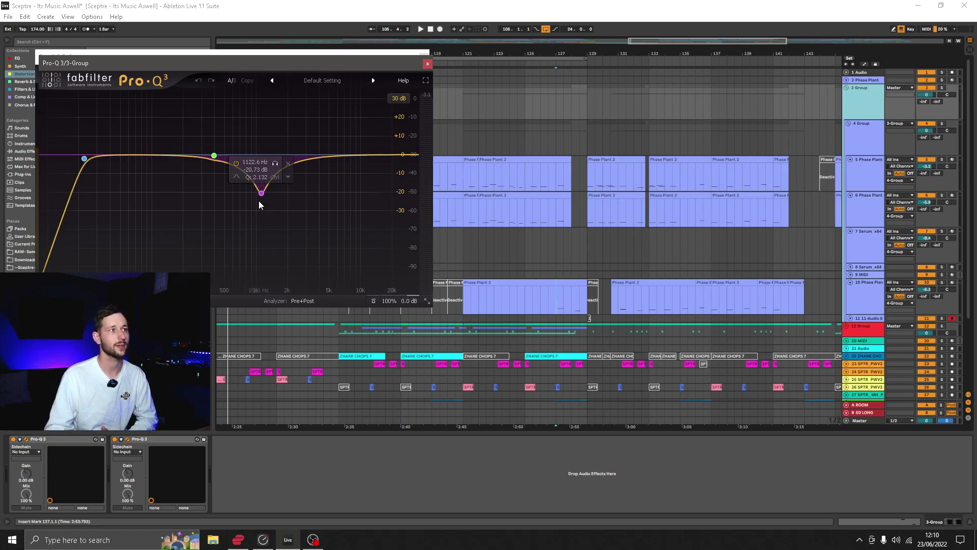
left_click(467, 139)
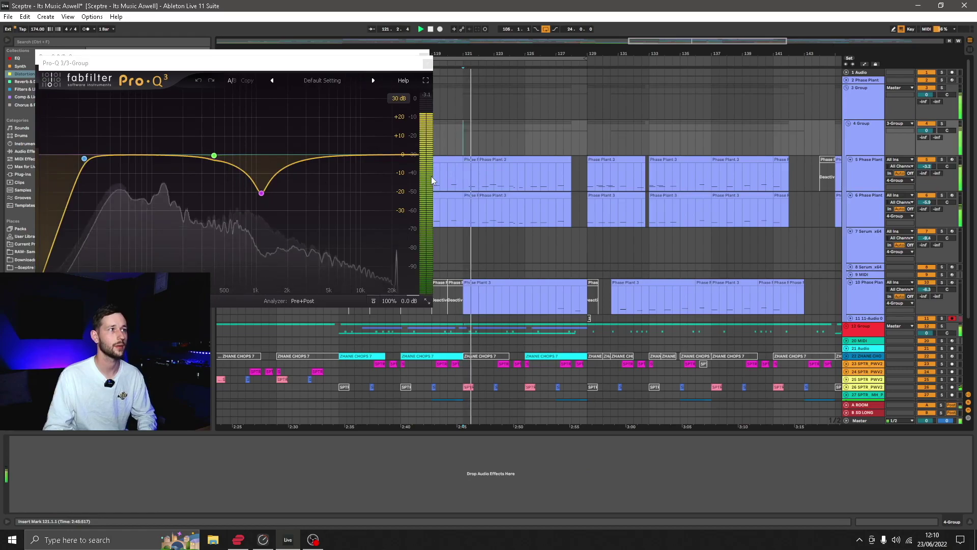
left_click(563, 249)
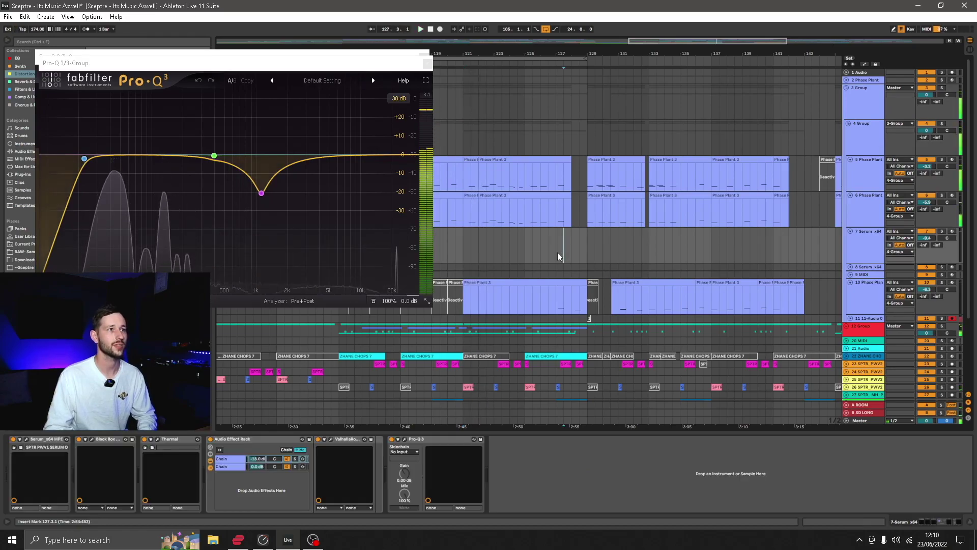
left_click(555, 253)
key("space")
mouse_move(308, 205)
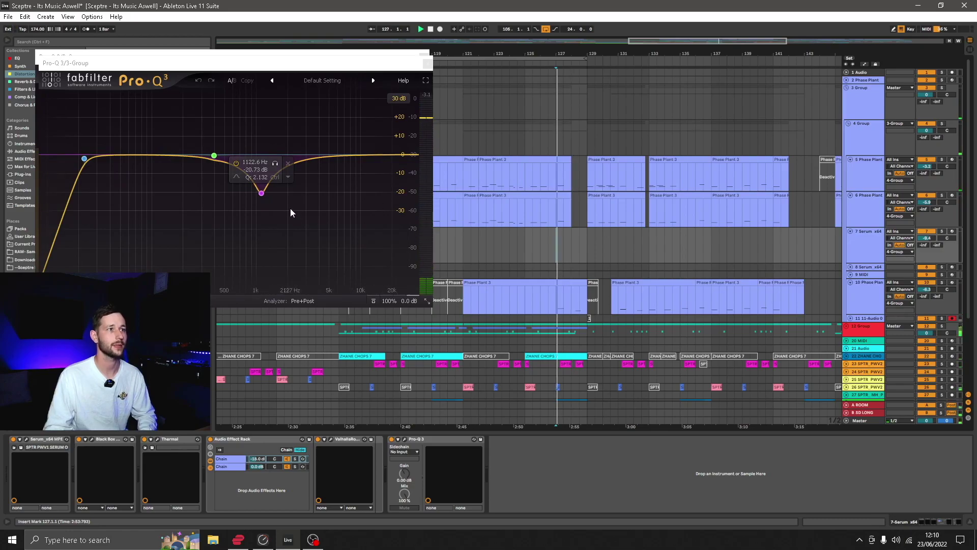
key("space")
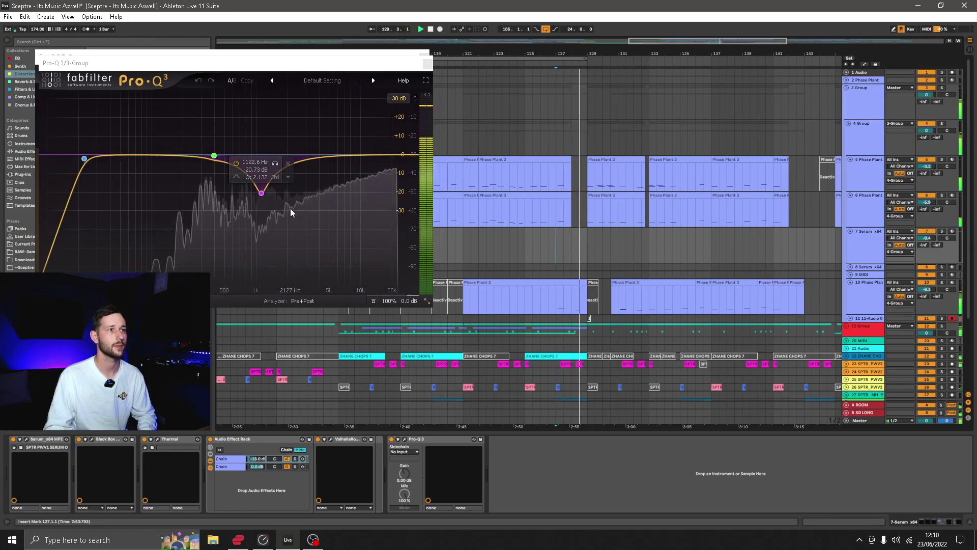
left_click(426, 56)
left_click_drag(426, 55, 426, 25)
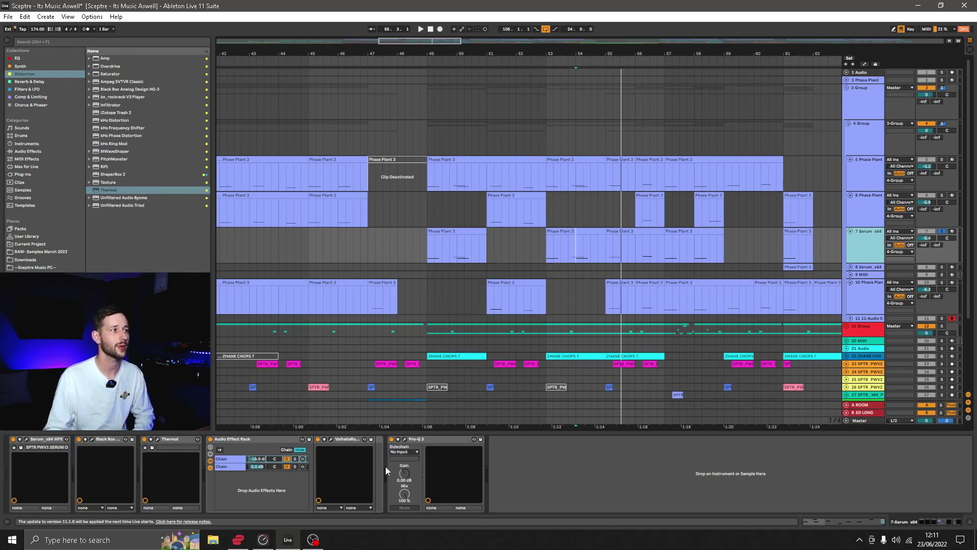
Step: View the Serum patch on the soloed 7 Serum track, close it and audition the track from bar 49
left_click(27, 440)
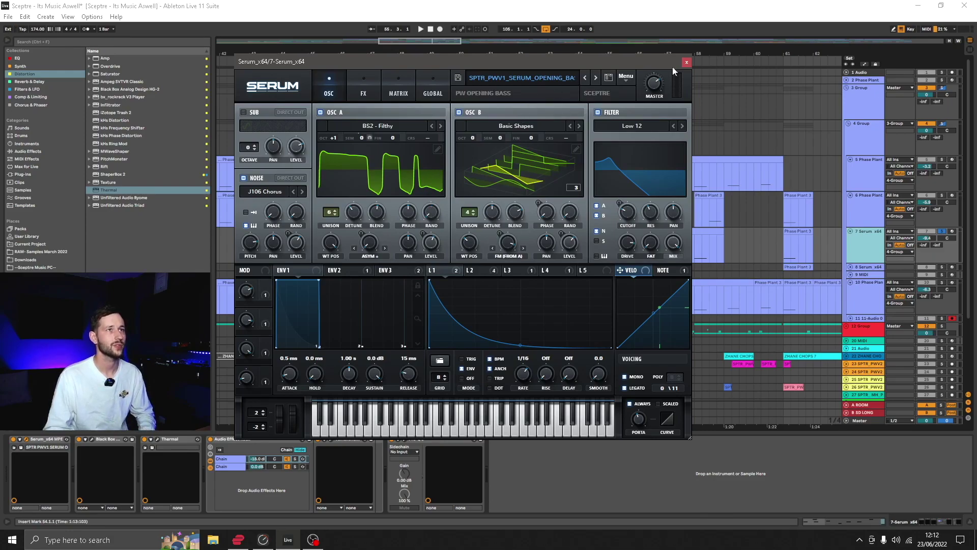
left_click(687, 62)
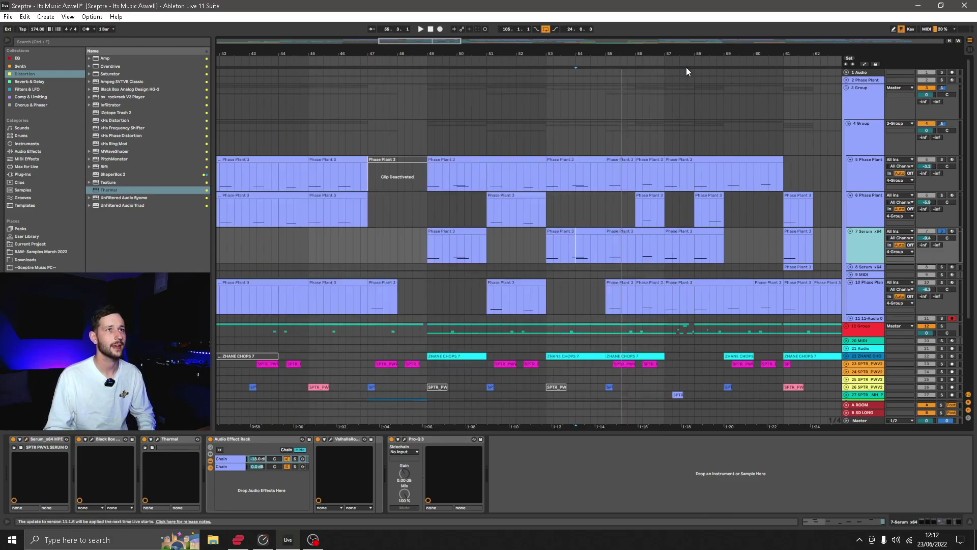
left_click(428, 250)
key("space")
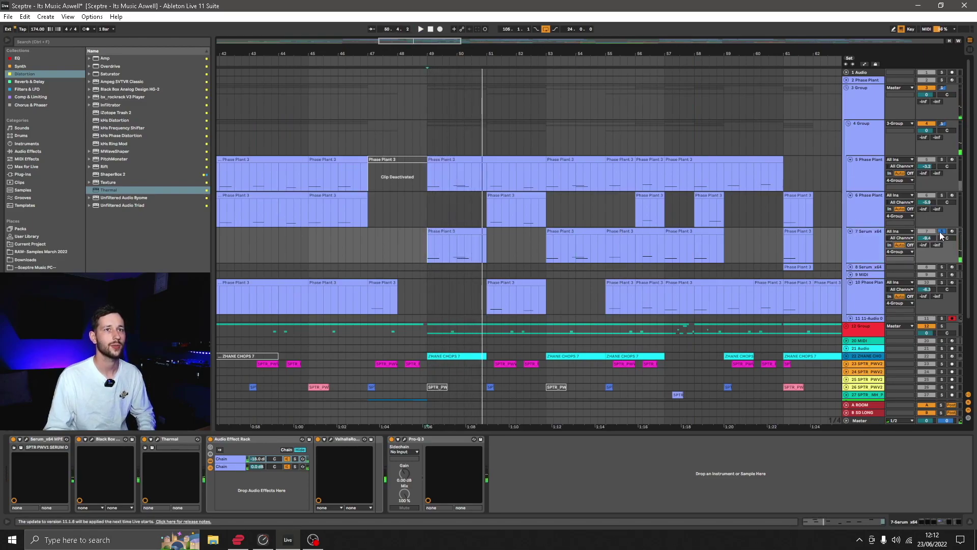
Step: Highlight bars 49 to 65 on the 10 Phase Plant track to review how the bass layers alternate
scroll(501, 54, "down", 5)
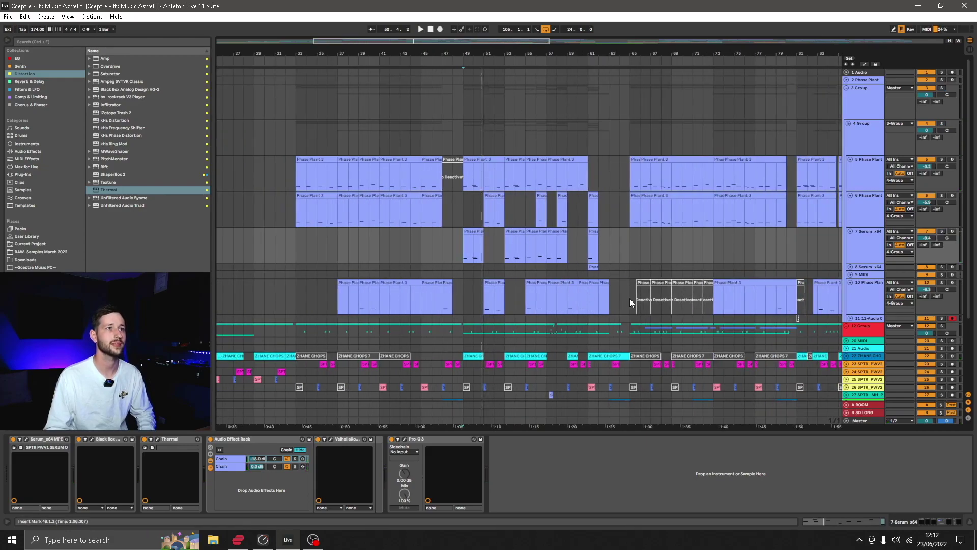
left_click_drag(630, 302, 462, 311)
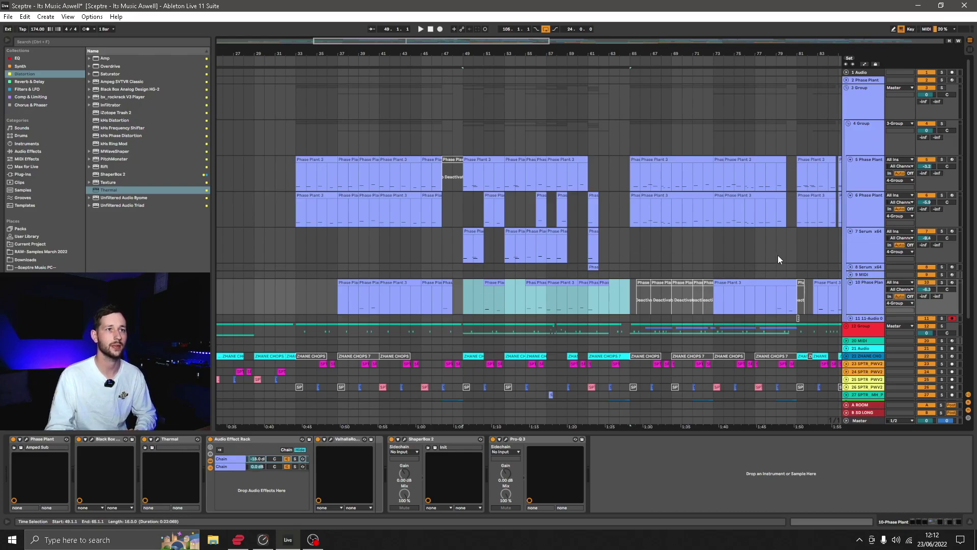
left_click_drag(686, 56, 595, 48)
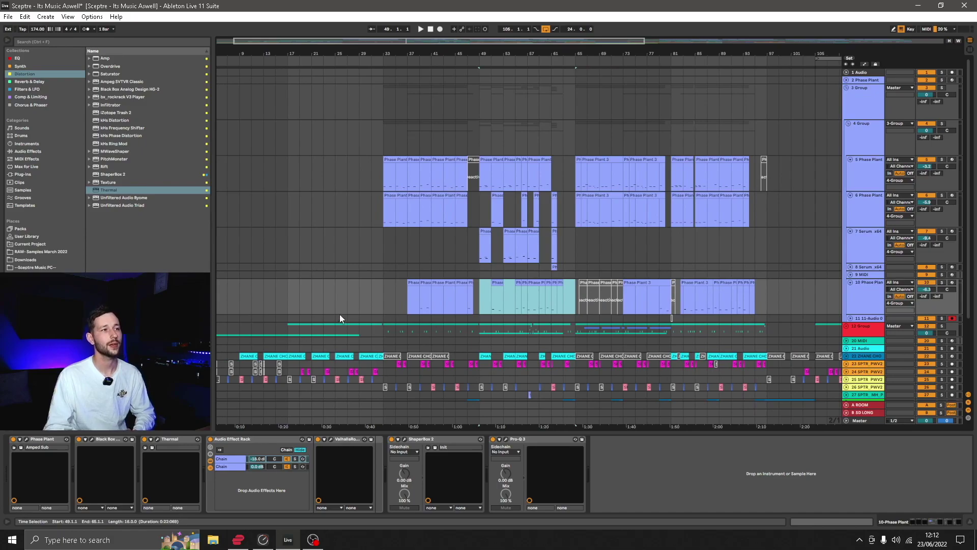
Step: Play the full arrangement from bar 31 and collapse 3 Group
left_click(383, 291)
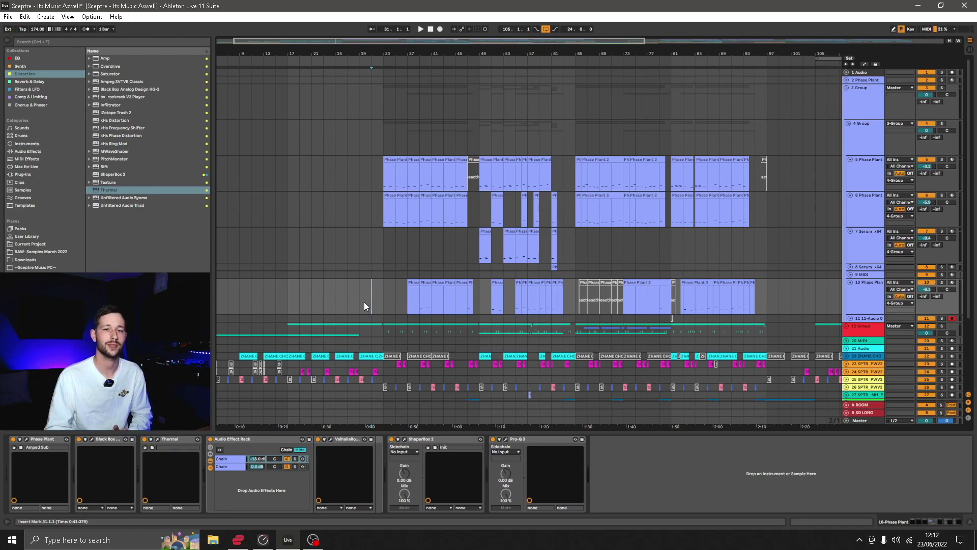
key("space")
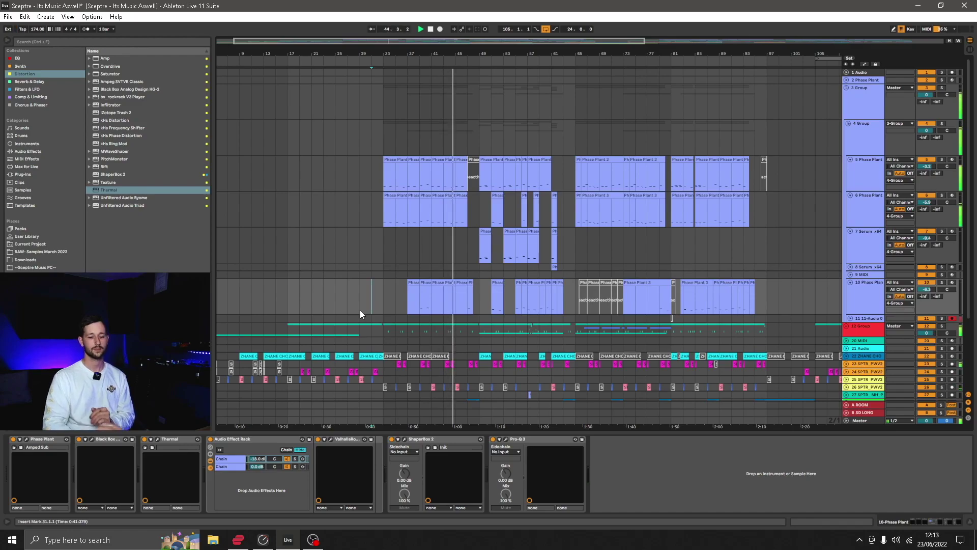
left_click(847, 88)
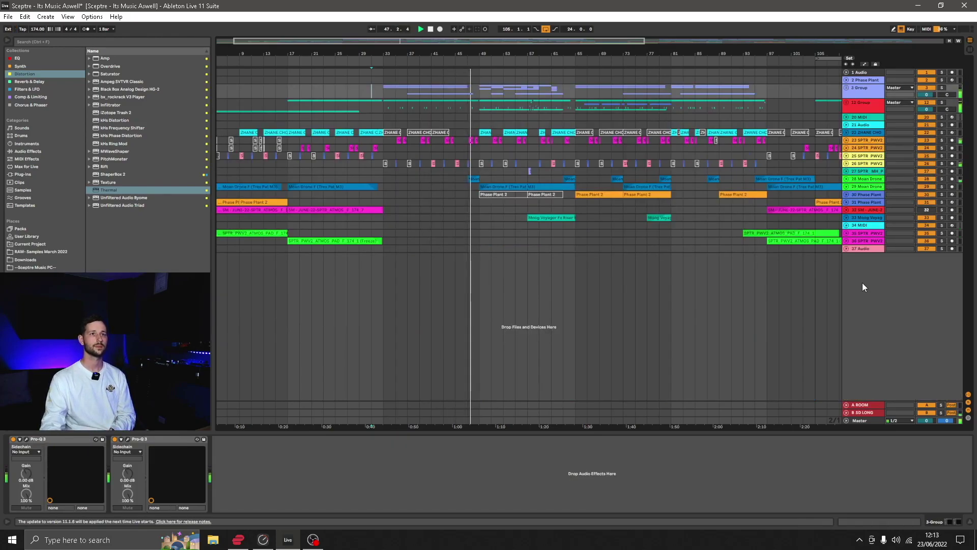